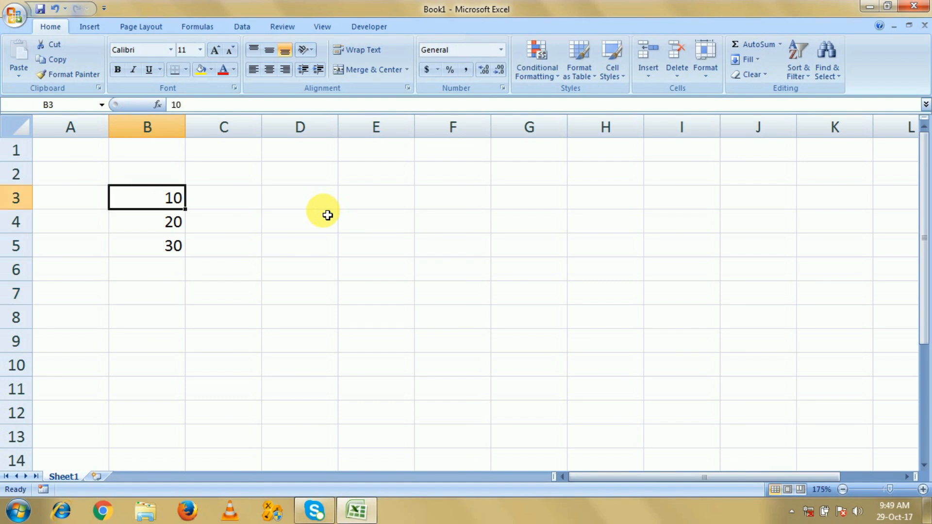
{"action": "key", "text": "Down"}
{"action": "key", "text": "Down"}
{"action": "key", "text": "Down"}
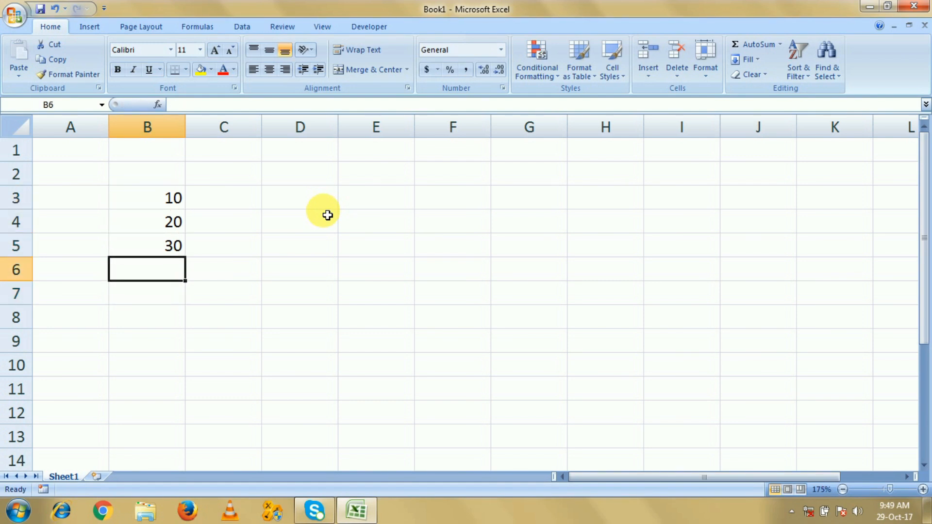
{"action": "left_click", "coordinate": [164, 199]}
{"action": "left_click", "coordinate": [167, 224]}
{"action": "left_click", "coordinate": [171, 249]}
{"action": "left_click", "coordinate": [170, 270]}
{"action": "left_click", "coordinate": [167, 239]}
{"action": "left_click", "coordinate": [167, 221]}
{"action": "left_click", "coordinate": [167, 203]}
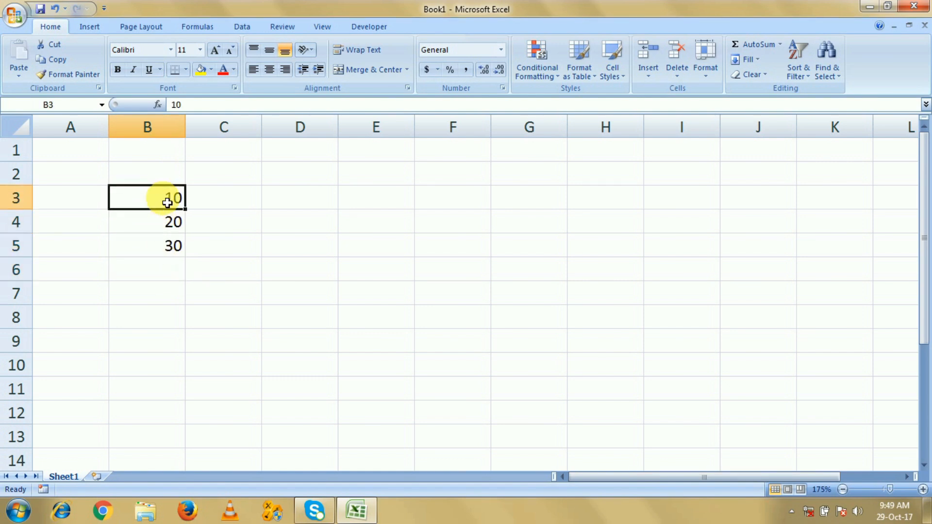
{"action": "left_click", "coordinate": [172, 298]}
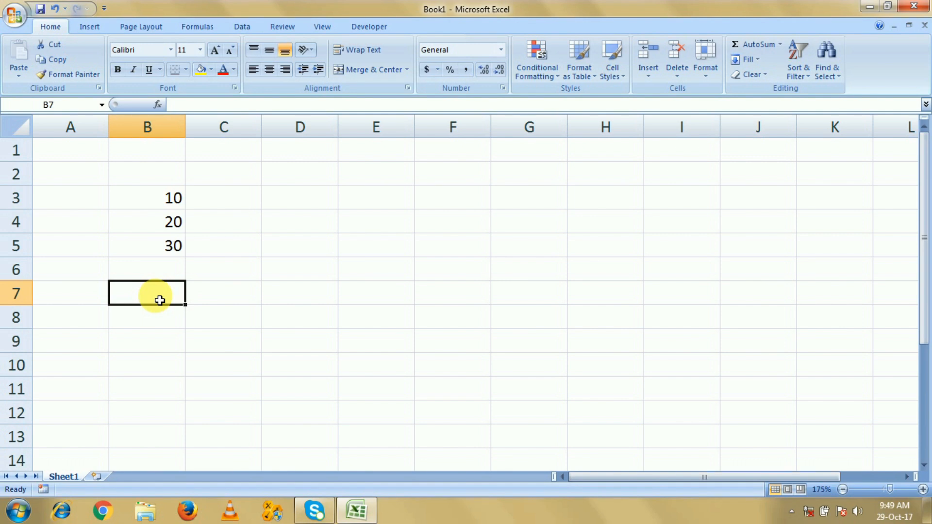
{"action": "left_click", "coordinate": [333, 229]}
{"action": "left_click", "coordinate": [391, 228]}
{"action": "left_click", "coordinate": [455, 228]}
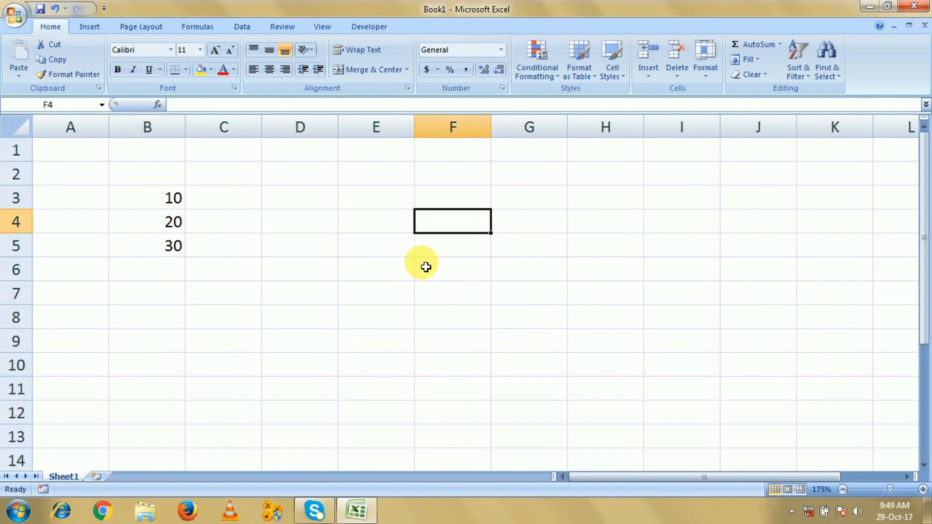
Step: Enter the formula =B3+B4+B5 in cell B7 to add the three numbers above it
{"action": "left_click", "coordinate": [170, 302]}
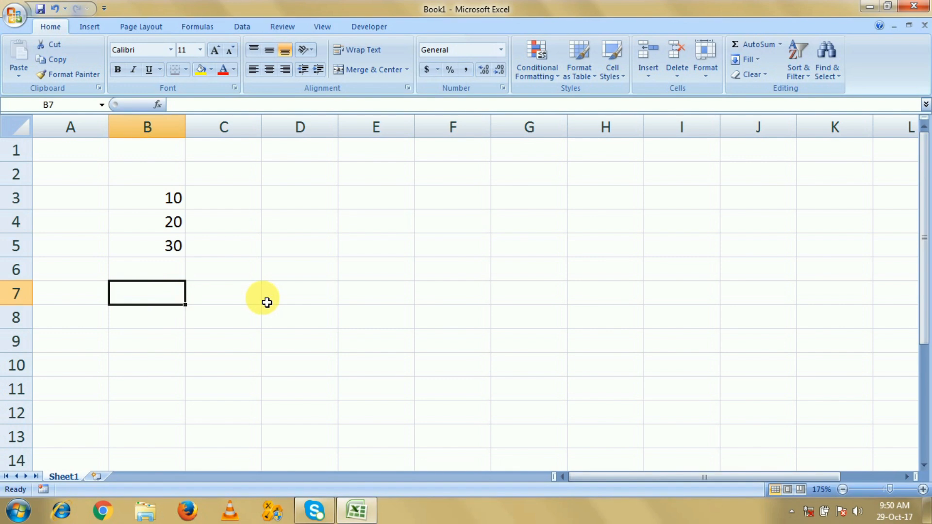
{"action": "type", "text": "="}
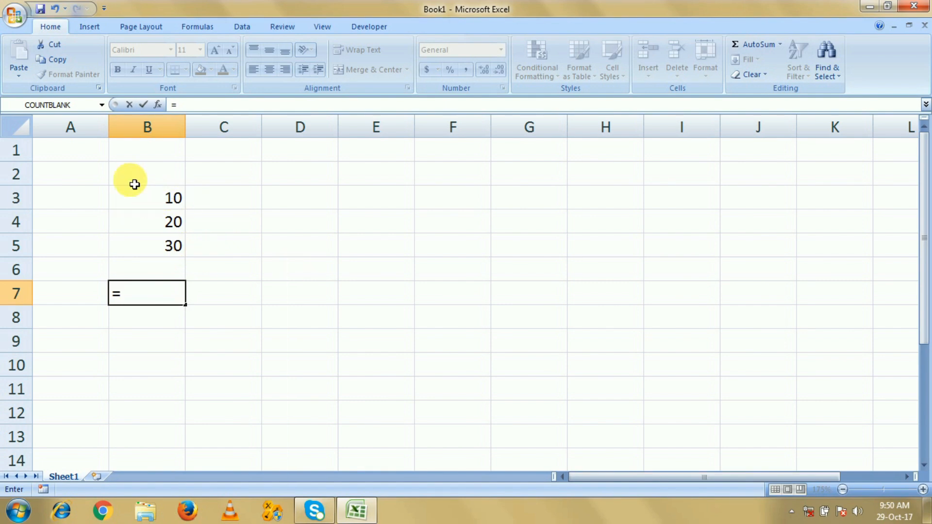
{"action": "left_click", "coordinate": [161, 205]}
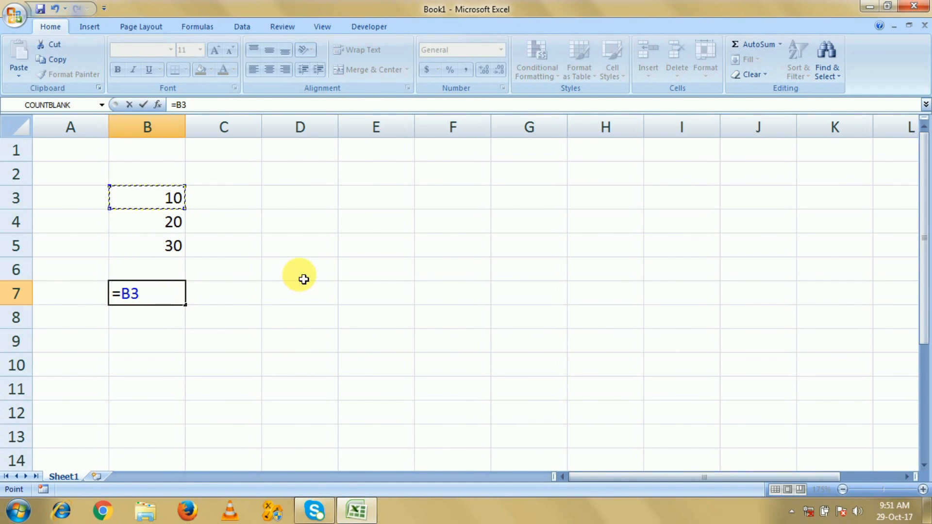
{"action": "type", "text": "+"}
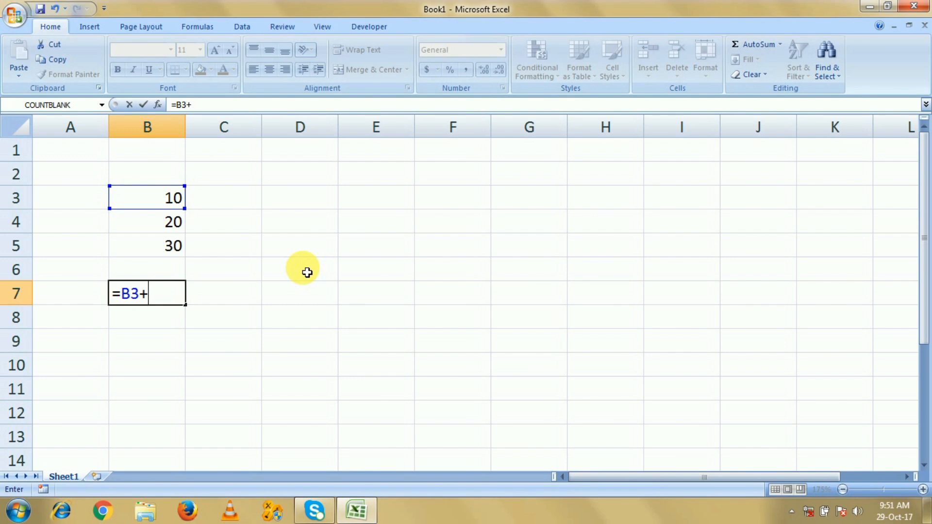
{"action": "left_click", "coordinate": [173, 227]}
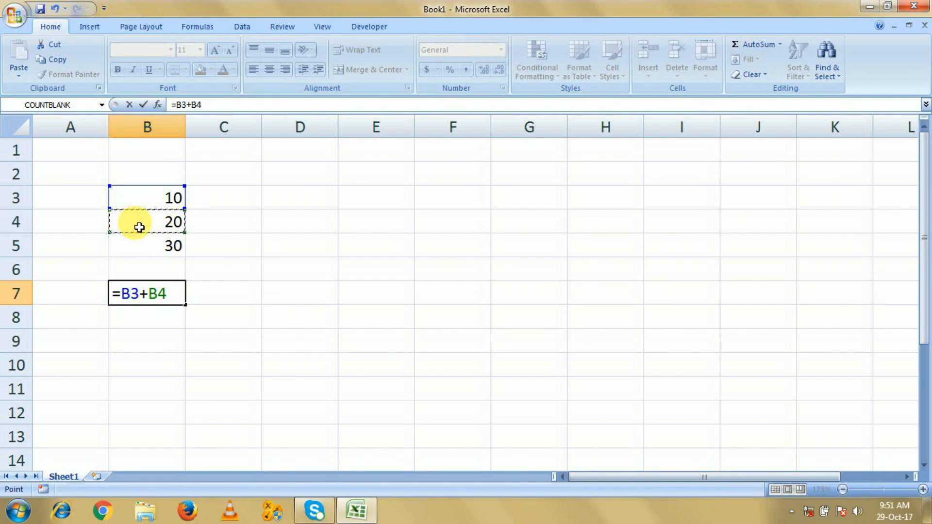
{"action": "type", "text": "+"}
{"action": "left_click", "coordinate": [164, 249]}
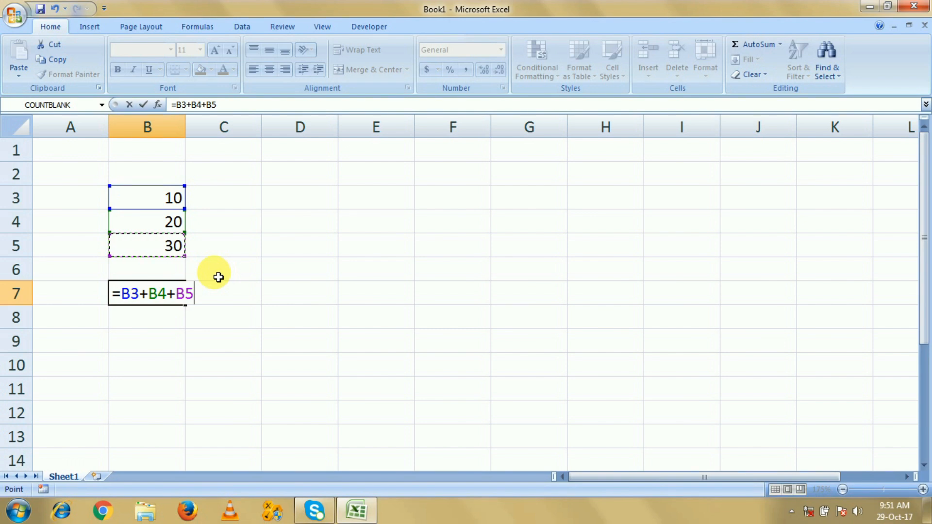
{"action": "key", "text": "Return"}
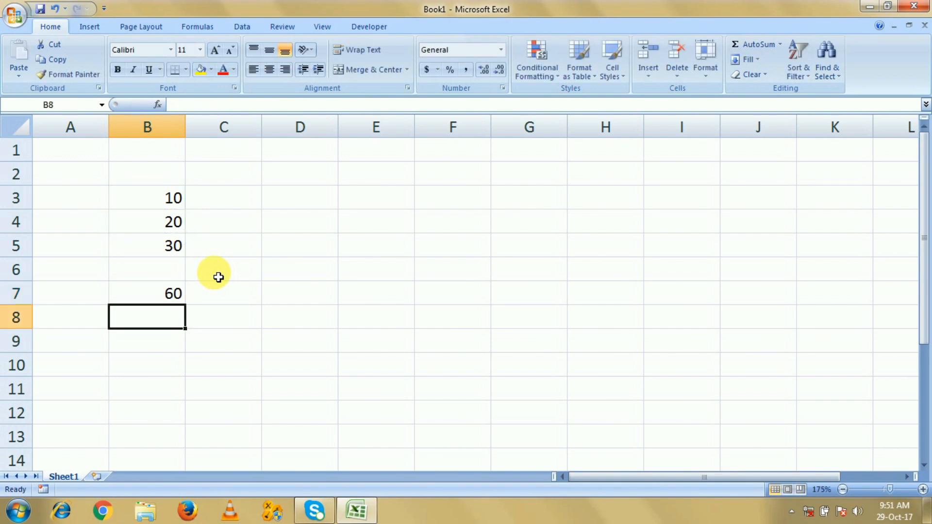
Step: Inspect the formula in B7 and try inserting a reference to D7 directly before B4
{"action": "left_click", "coordinate": [171, 295]}
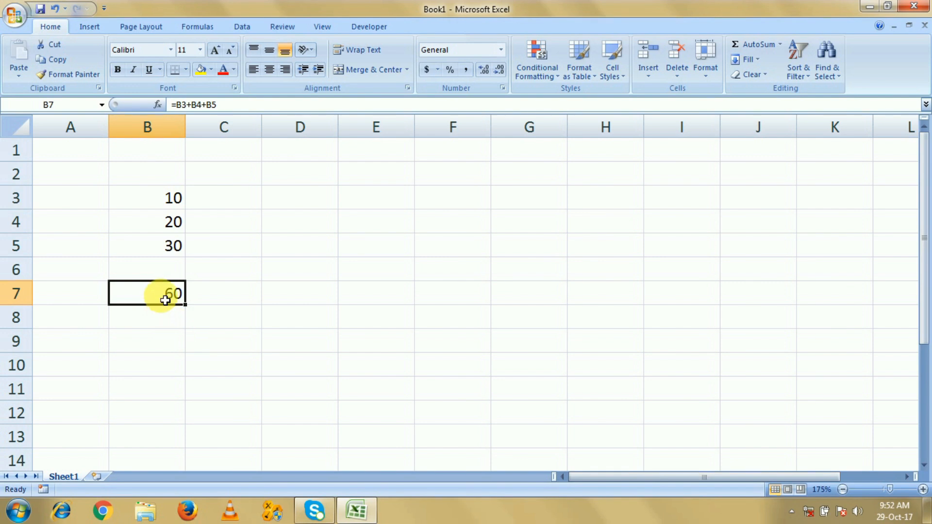
{"action": "double_click", "coordinate": [157, 293]}
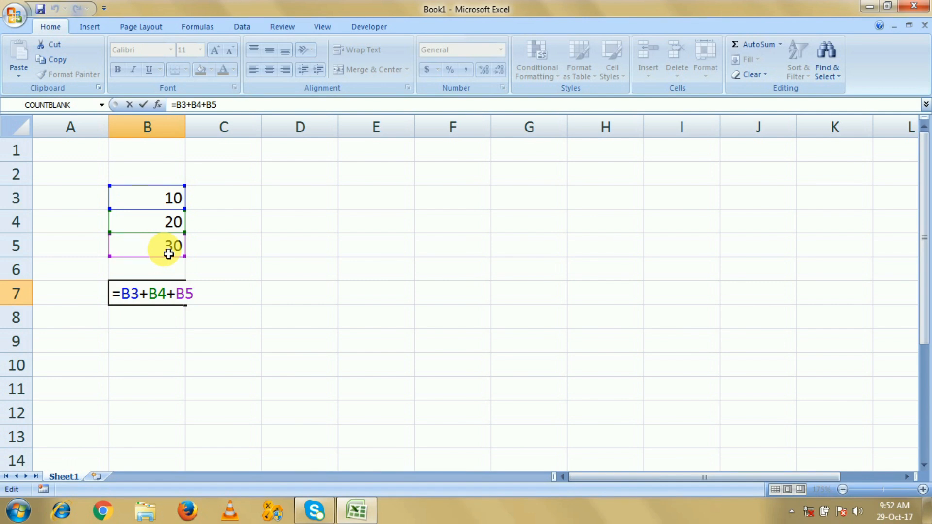
{"action": "left_click", "coordinate": [147, 294]}
{"action": "type", "text": "C10"}
{"action": "left_click", "coordinate": [358, 371]}
{"action": "left_click", "coordinate": [327, 294]}
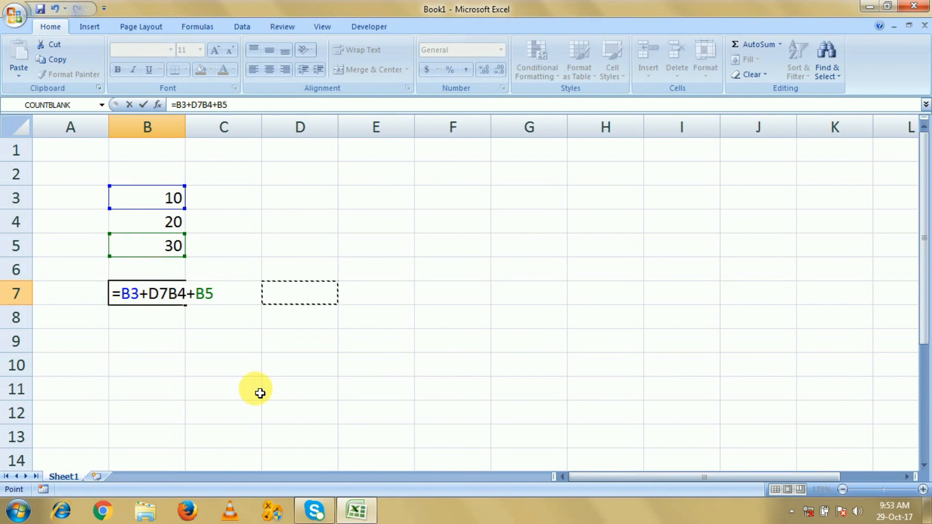
{"action": "key", "text": "Return"}
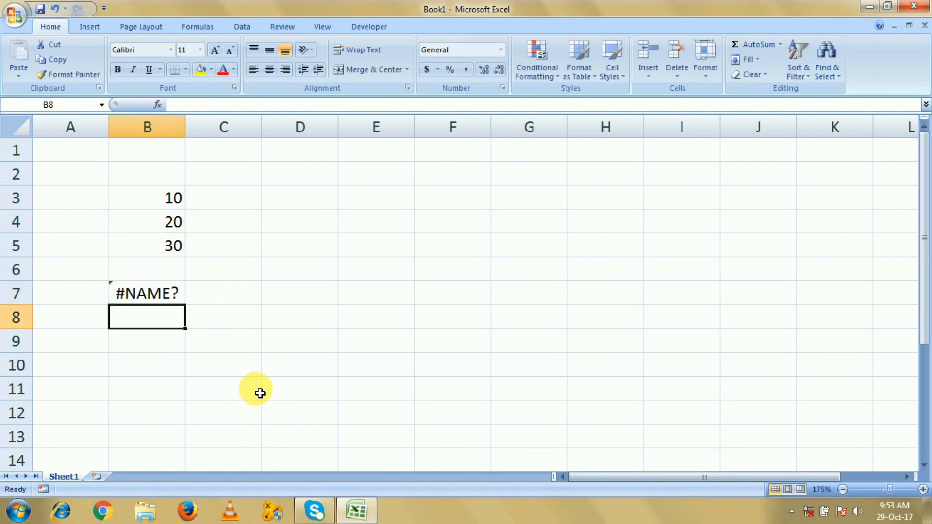
Step: Try a D9 reference before B5 in the B7 formula, then restore it to =B3+B4+B5
{"action": "double_click", "coordinate": [190, 294]}
{"action": "left_click", "coordinate": [271, 341]}
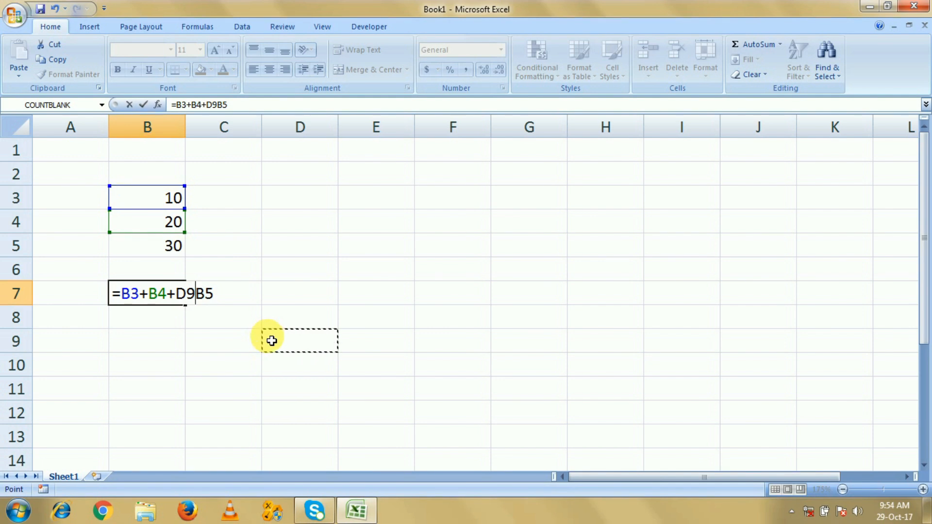
{"action": "key", "text": "BackSpace"}
{"action": "key", "text": "BackSpace"}
{"action": "key", "text": "ctrl+Return"}
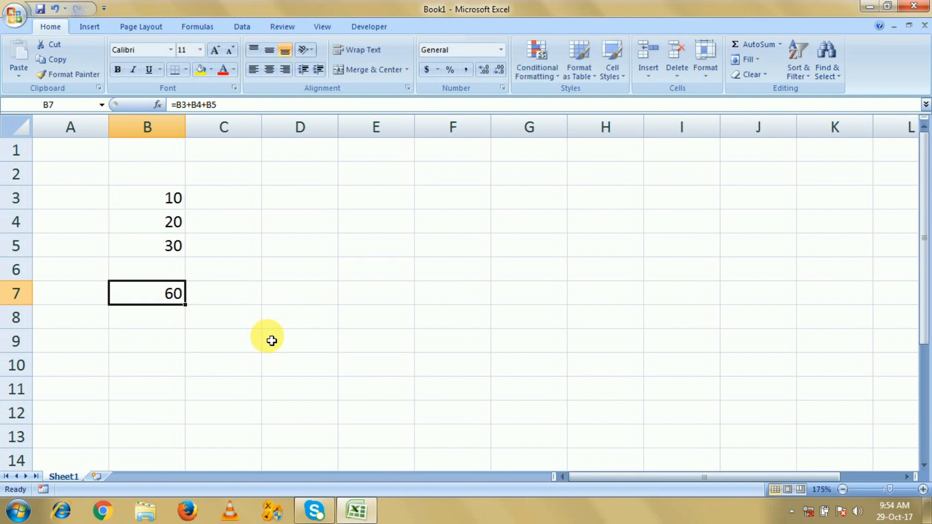
Step: Replace the value in cell B3 with 100 and check the sum in B7
{"action": "left_click", "coordinate": [148, 203]}
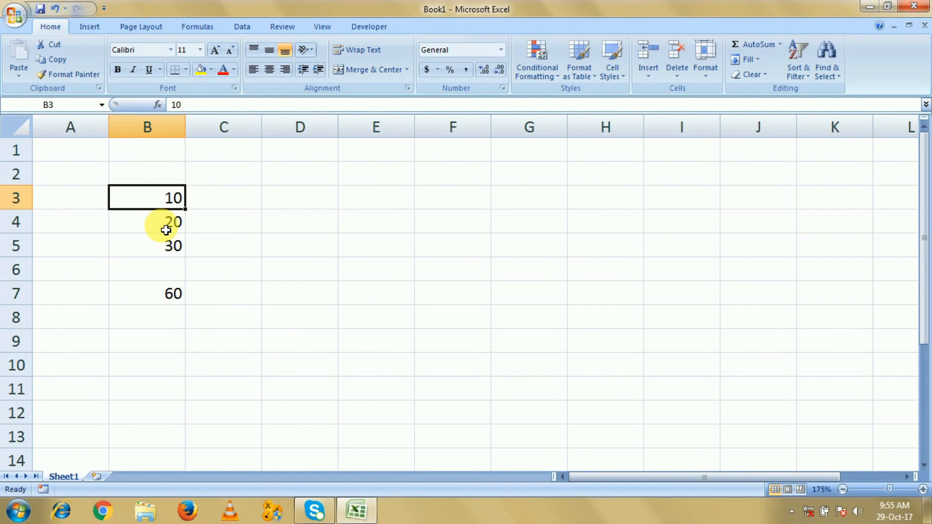
{"action": "key", "text": "Delete"}
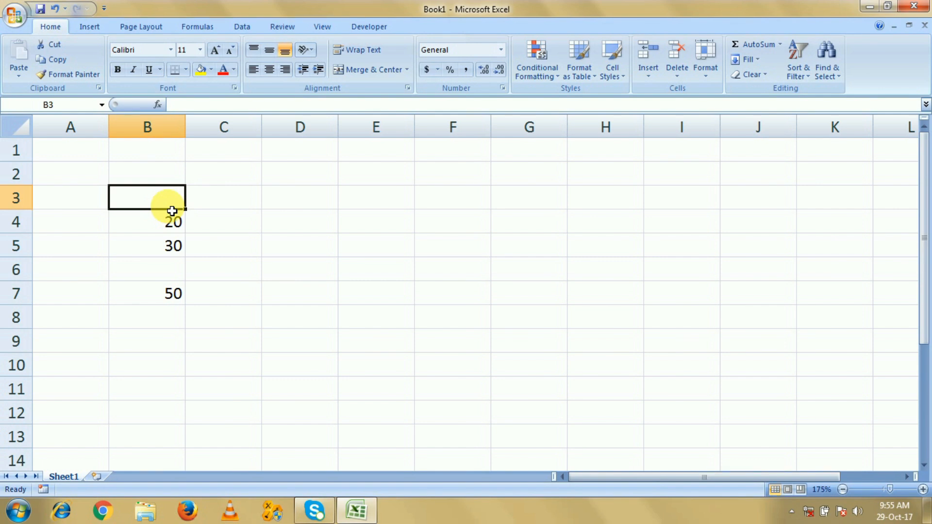
{"action": "type", "text": "100"}
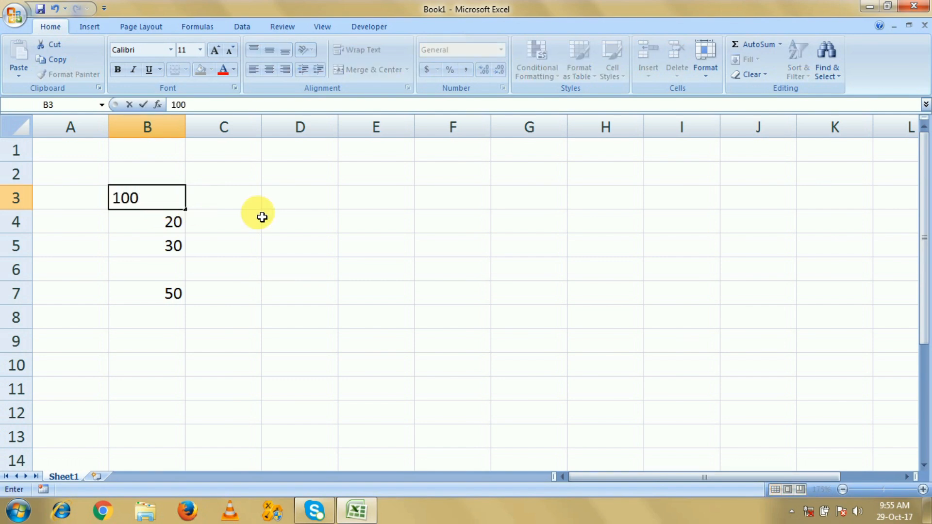
{"action": "key", "text": "Return"}
{"action": "left_click", "coordinate": [178, 295]}
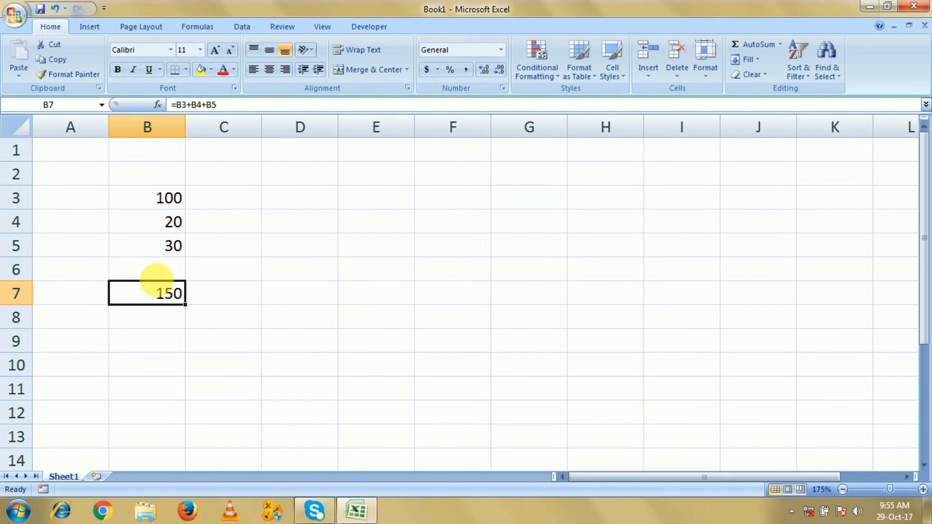
Step: Enter the values 10, 5 and 15 in cells C3 to C5
{"action": "scroll", "coordinate": [271, 216], "scroll_direction": "up", "scroll_amount": 2}
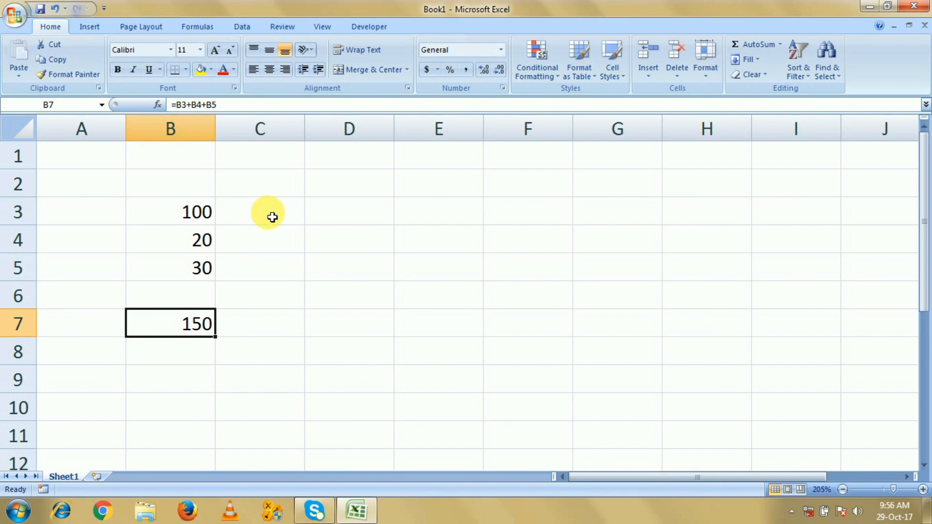
{"action": "left_click", "coordinate": [272, 217]}
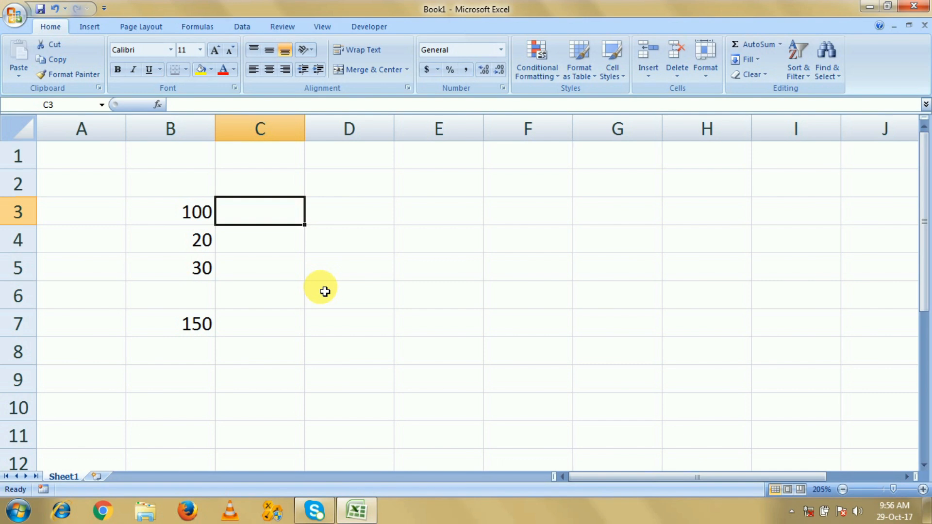
{"action": "type", "text": "10"}
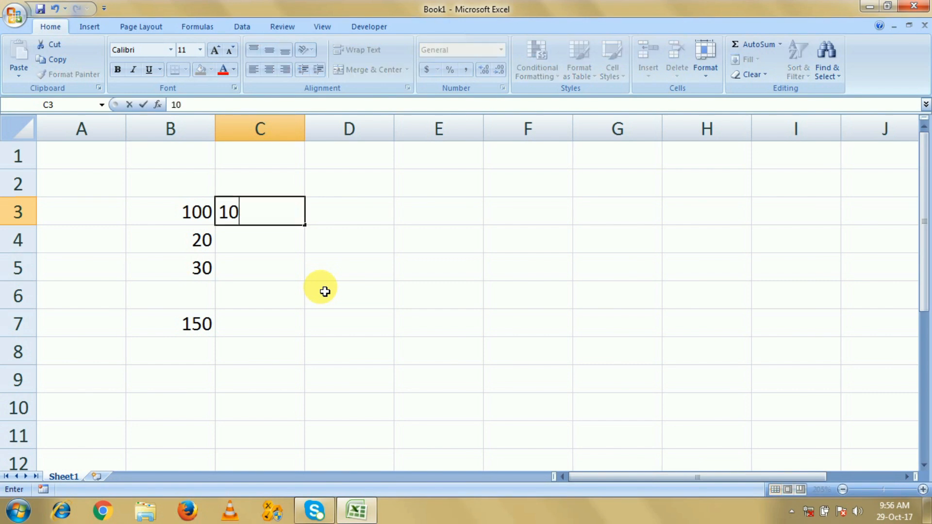
{"action": "key", "text": "Return"}
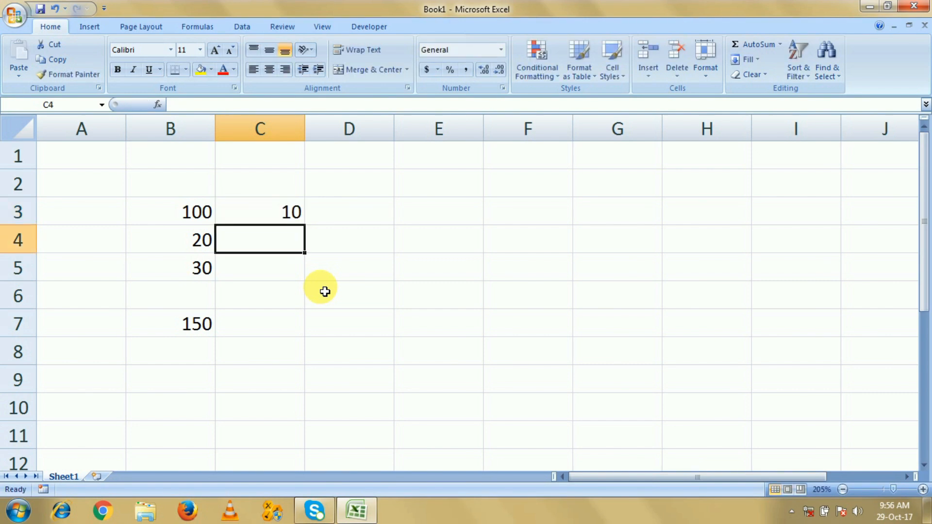
{"action": "type", "text": "5"}
{"action": "key", "text": "Return"}
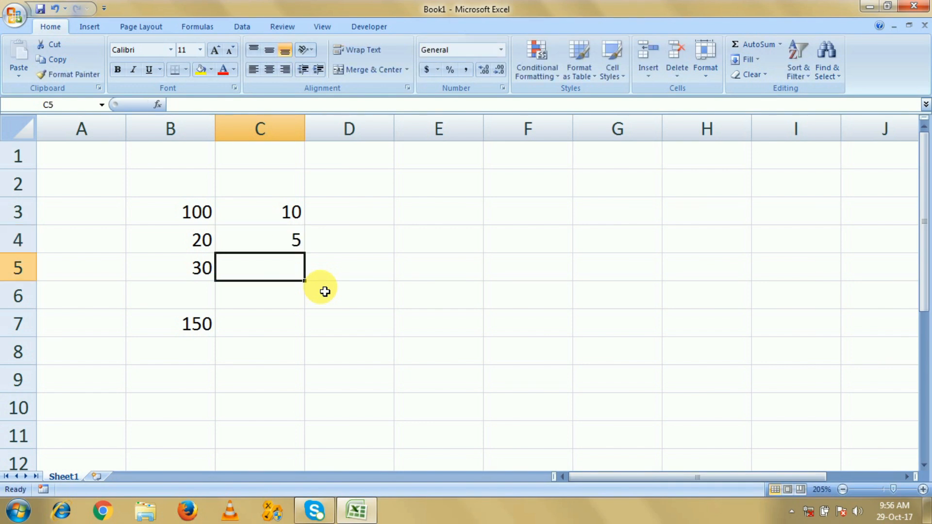
{"action": "type", "text": "15"}
{"action": "key", "text": "Return"}
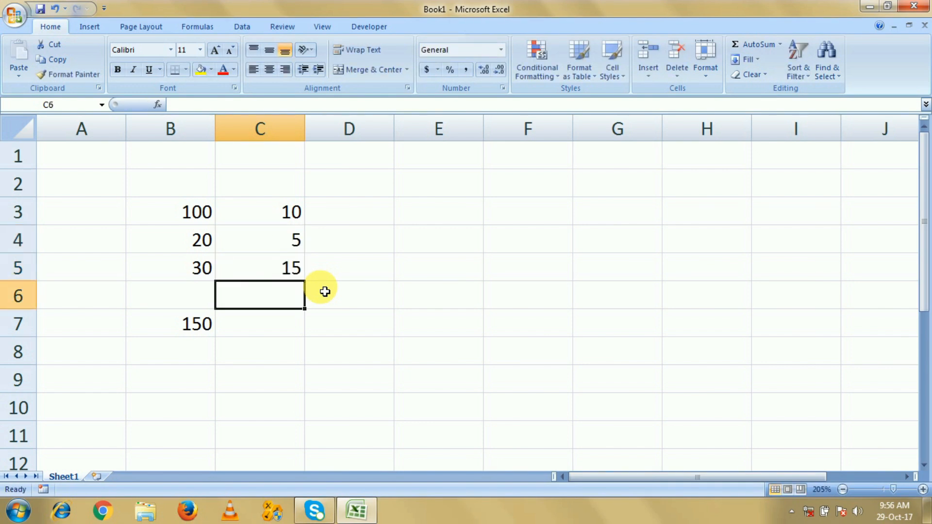
{"action": "left_click", "coordinate": [206, 216]}
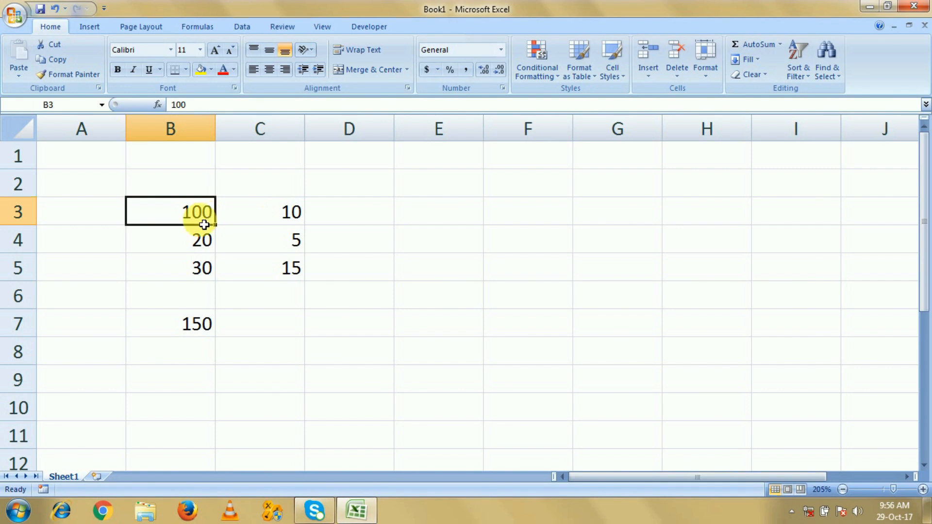
{"action": "left_click", "coordinate": [277, 214]}
{"action": "left_click", "coordinate": [354, 219]}
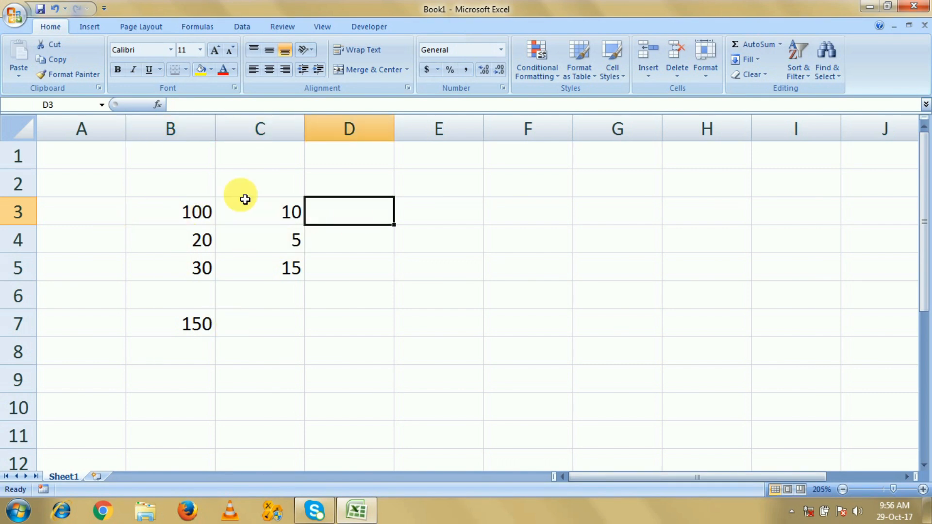
{"action": "left_click", "coordinate": [187, 130]}
{"action": "left_click", "coordinate": [263, 131]}
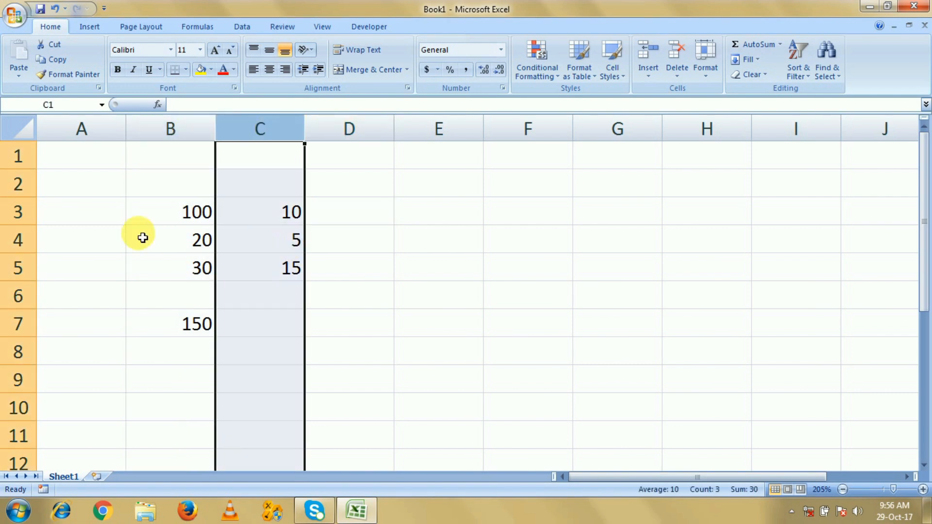
{"action": "left_click", "coordinate": [141, 218]}
{"action": "left_click", "coordinate": [19, 212]}
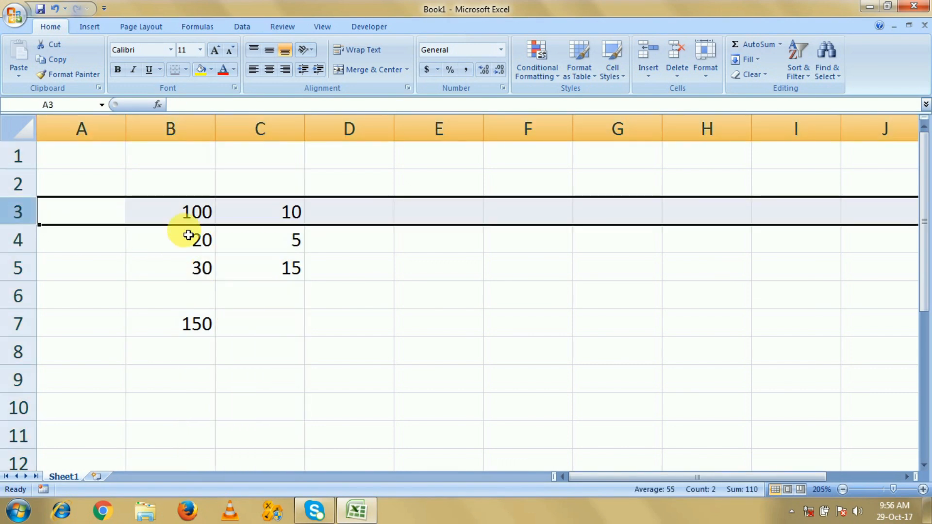
{"action": "left_click_drag", "start_coordinate": [200, 223], "coordinate": [245, 216]}
{"action": "left_click_drag", "start_coordinate": [194, 243], "coordinate": [267, 245]}
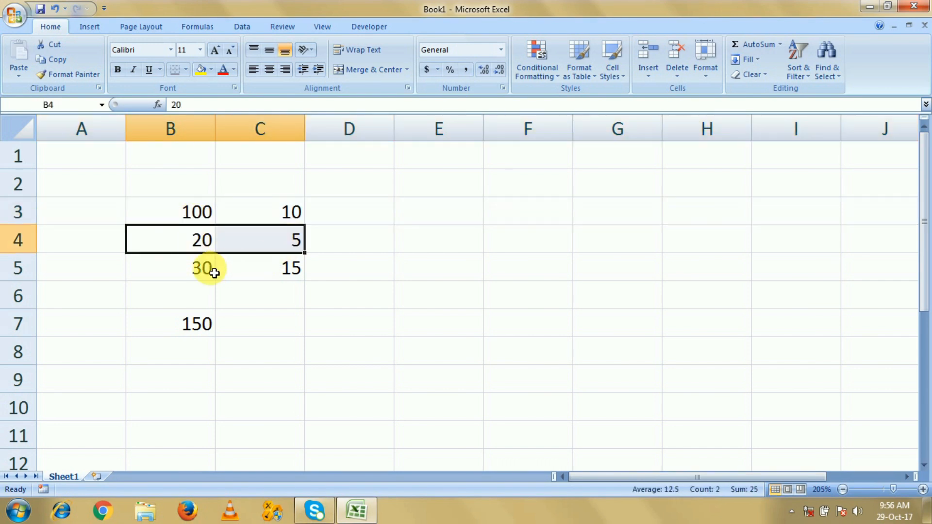
{"action": "left_click_drag", "start_coordinate": [214, 272], "coordinate": [295, 275]}
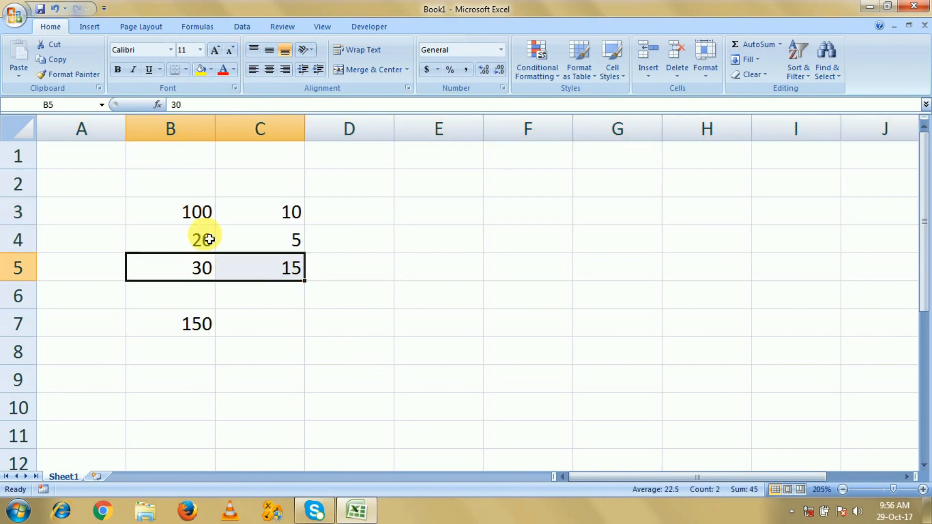
{"action": "left_click", "coordinate": [194, 214]}
{"action": "left_click", "coordinate": [284, 288]}
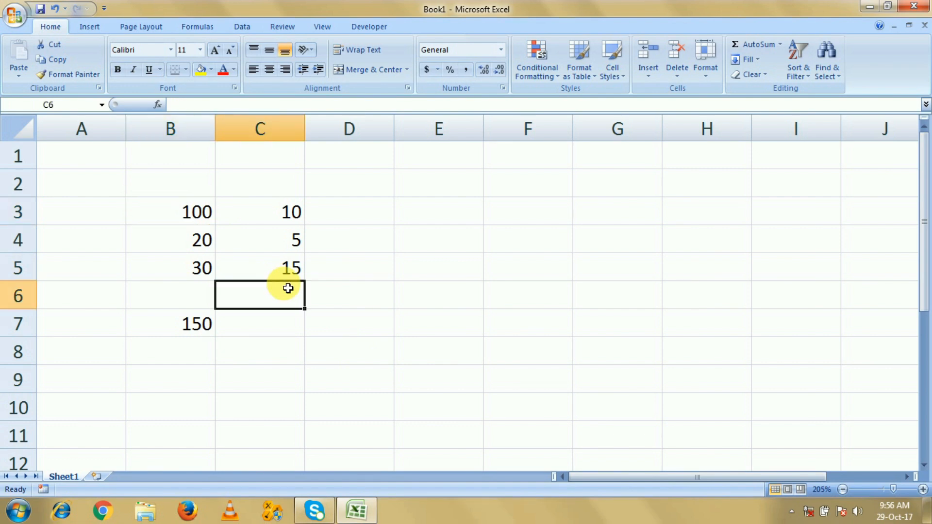
{"action": "left_click", "coordinate": [196, 276]}
{"action": "left_click", "coordinate": [299, 217]}
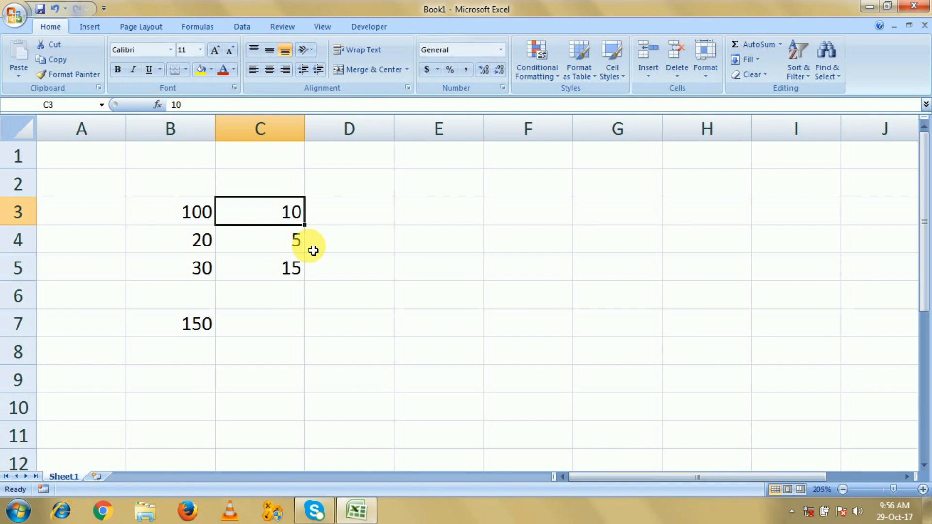
Step: Enter the subtraction formula =B3-C3 in cell D3
{"action": "key", "text": "Right"}
{"action": "type", "text": "="}
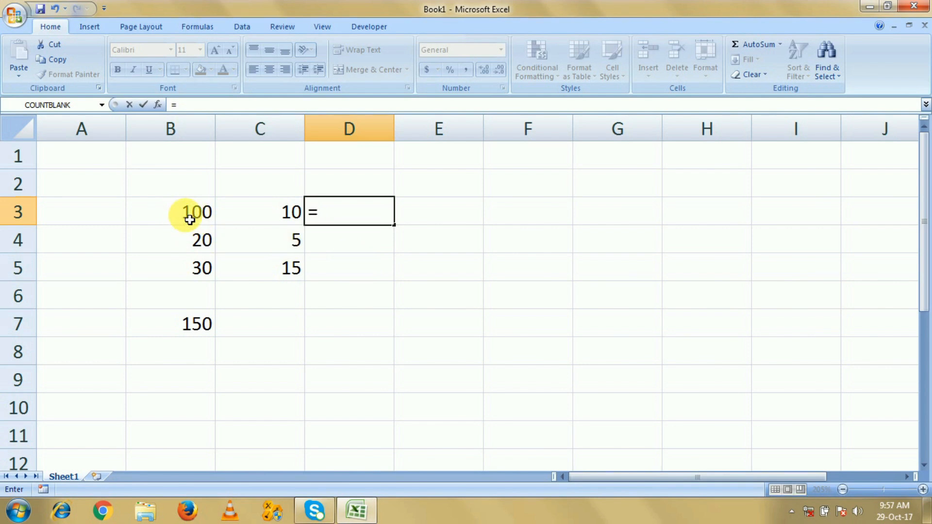
{"action": "left_click", "coordinate": [189, 219]}
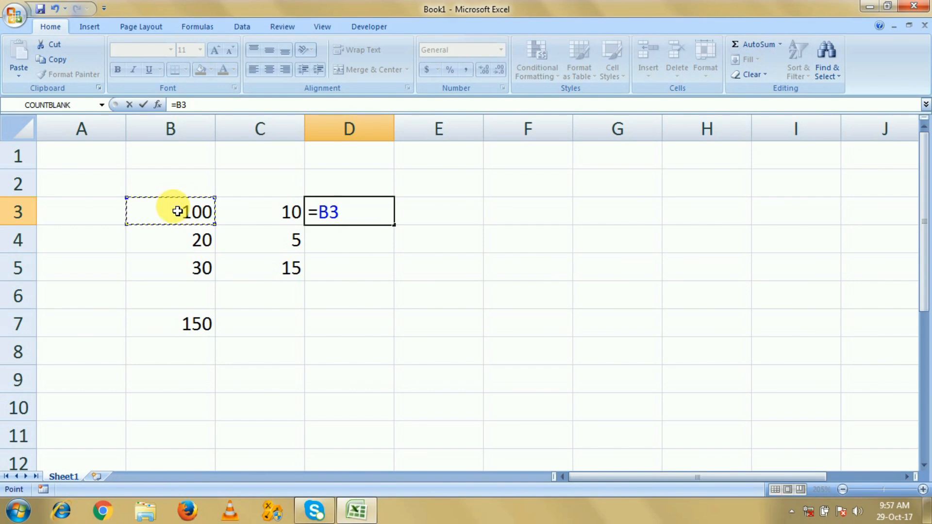
{"action": "type", "text": "_"}
{"action": "key", "text": "BackSpace"}
{"action": "type", "text": "-"}
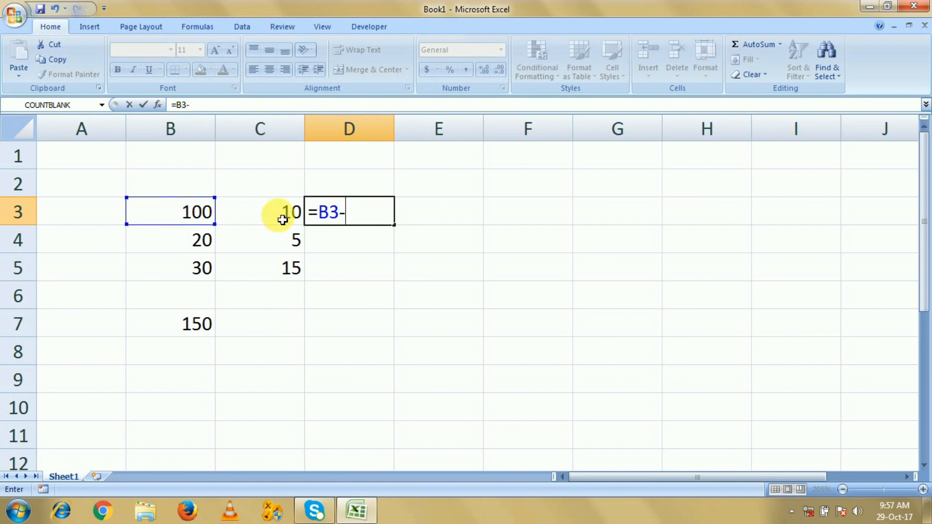
{"action": "left_click", "coordinate": [282, 219]}
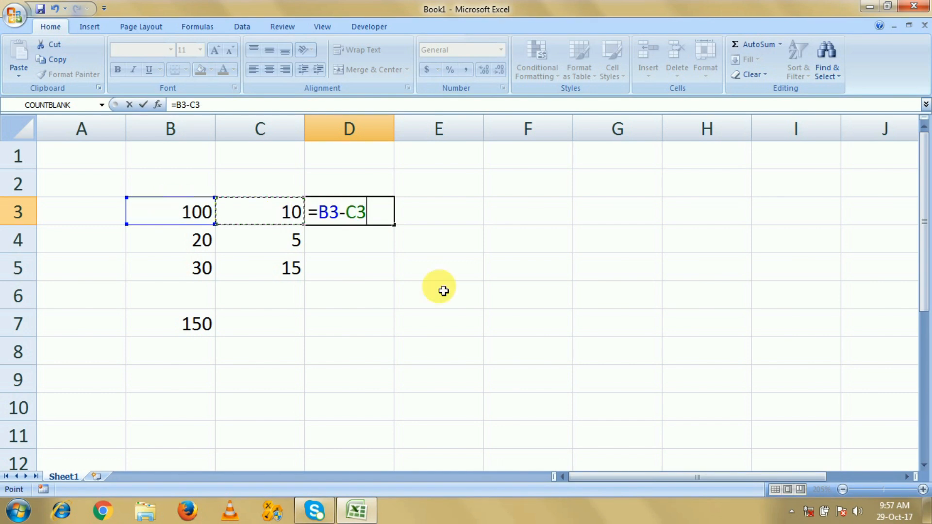
{"action": "key", "text": "Return"}
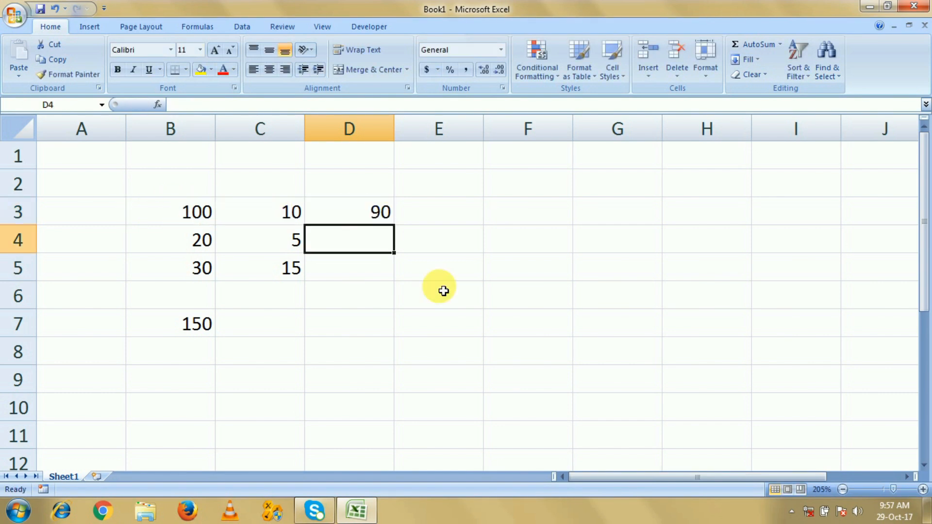
Step: Fill the D3 subtraction formula down to D5 and check the copied cells
{"action": "key", "text": "Up"}
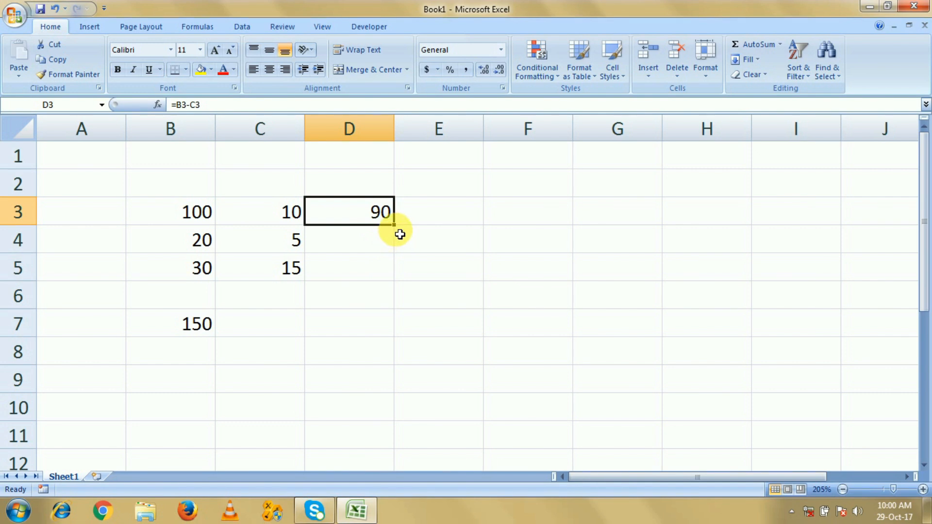
{"action": "left_click_drag", "start_coordinate": [400, 232], "coordinate": [401, 281]}
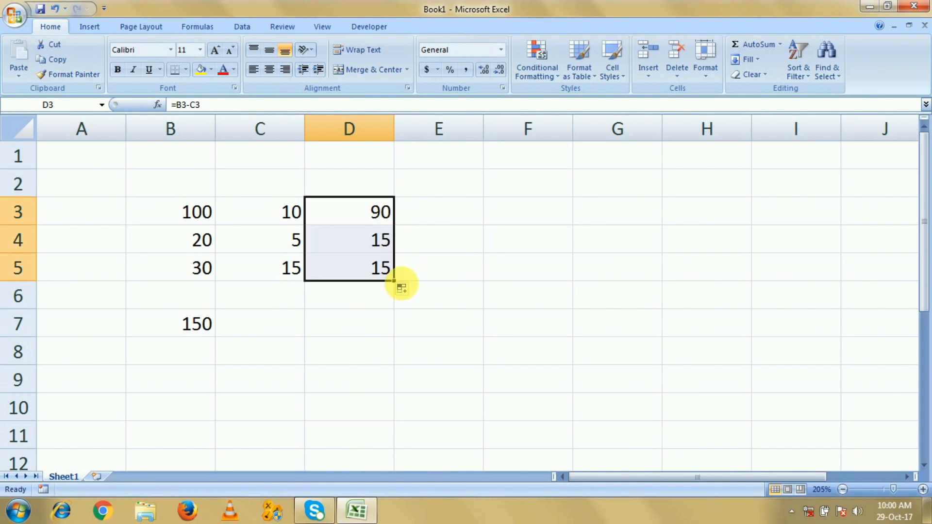
{"action": "left_click", "coordinate": [361, 249]}
{"action": "left_click", "coordinate": [360, 266]}
{"action": "left_click", "coordinate": [360, 243]}
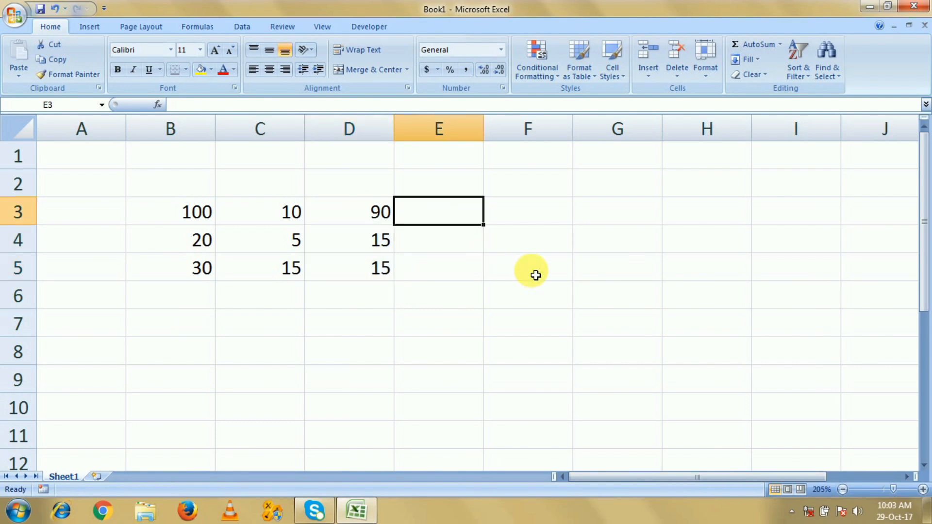
Step: Enter the values 2, 3 and 10 in cells E3 to E5
{"action": "type", "text": "2"}
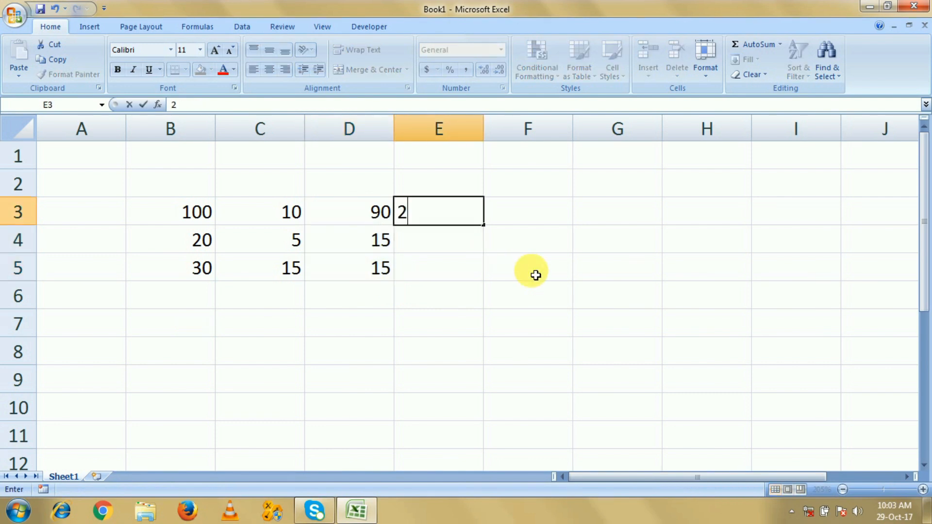
{"action": "key", "text": "Return"}
{"action": "type", "text": "3"}
{"action": "key", "text": "Return"}
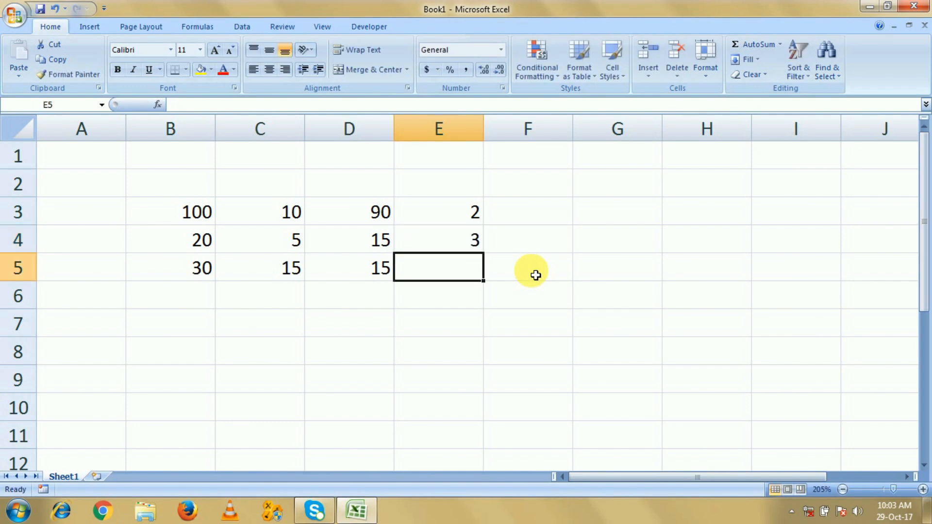
{"action": "type", "text": "10"}
{"action": "key", "text": "Return"}
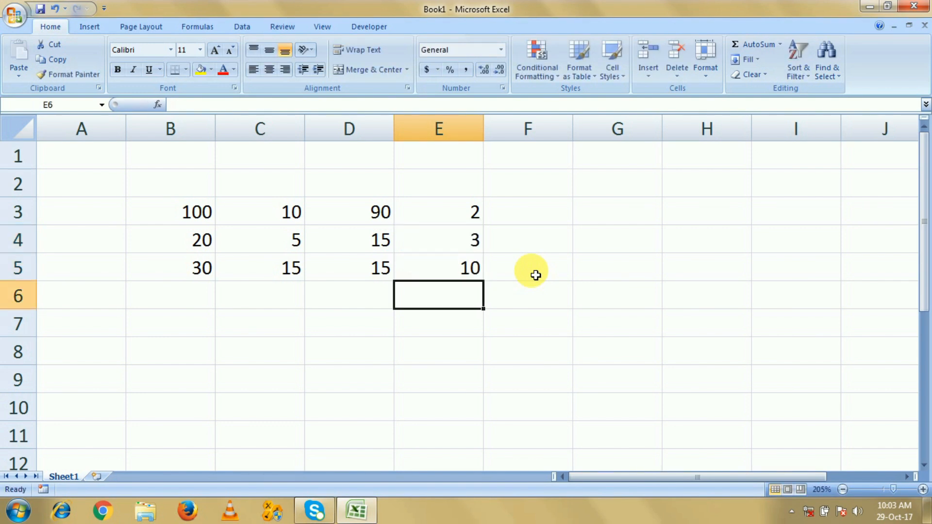
Step: Enter the multiplication formula =D3*E3 in cell F3
{"action": "left_click", "coordinate": [516, 205]}
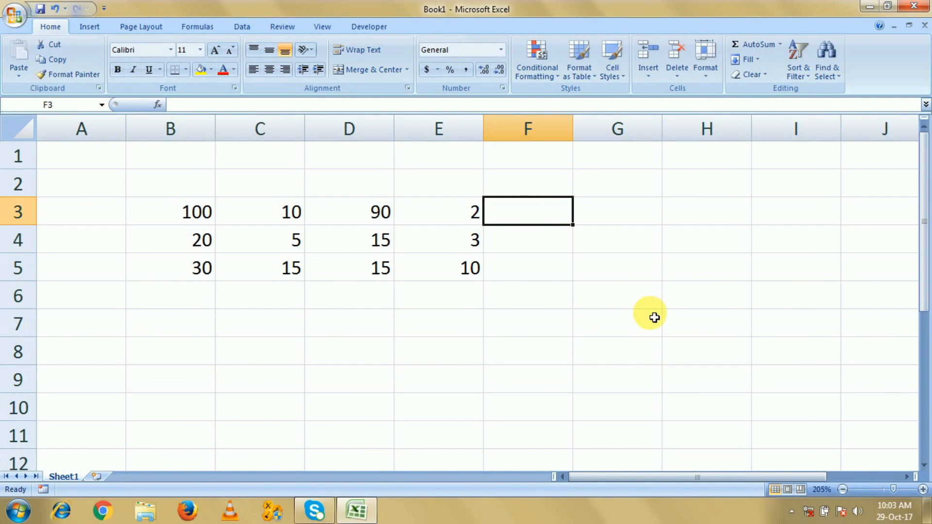
{"action": "type", "text": "="}
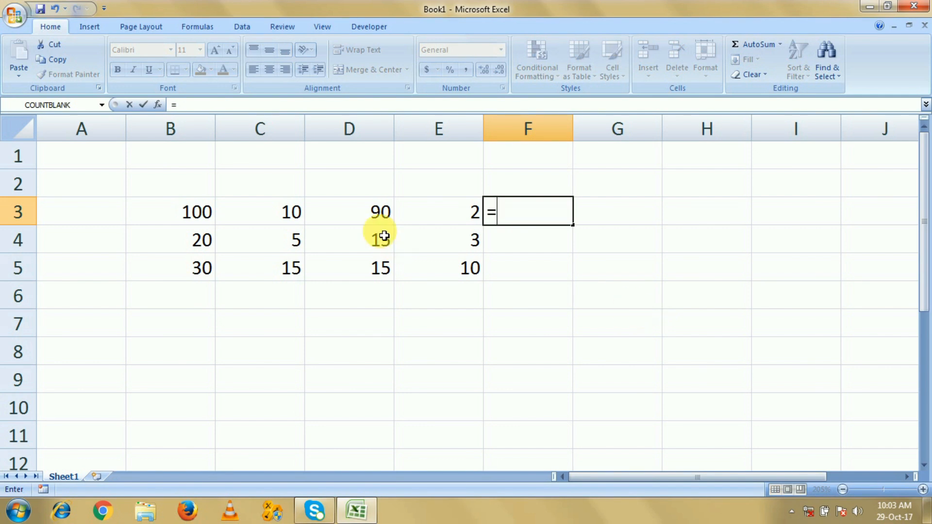
{"action": "left_click", "coordinate": [376, 220]}
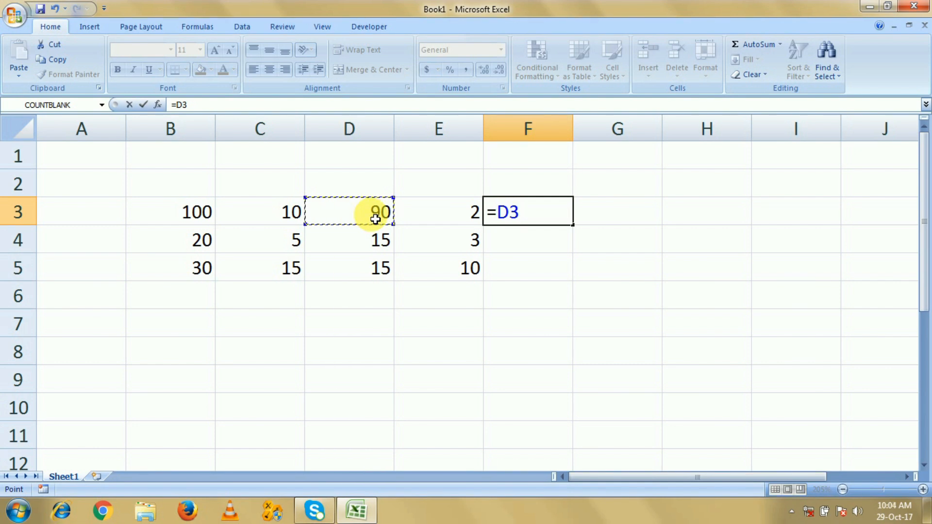
{"action": "type", "text": "*"}
{"action": "left_click", "coordinate": [460, 217]}
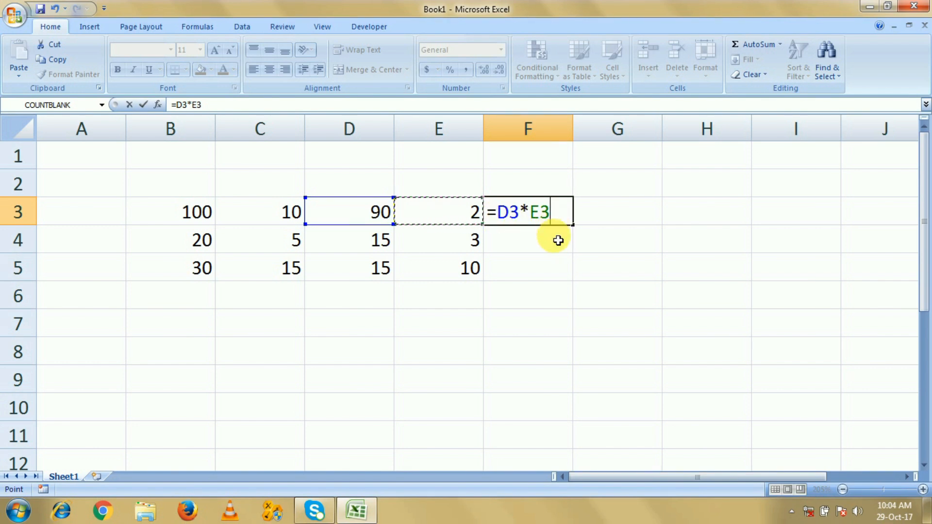
{"action": "key", "text": "Return"}
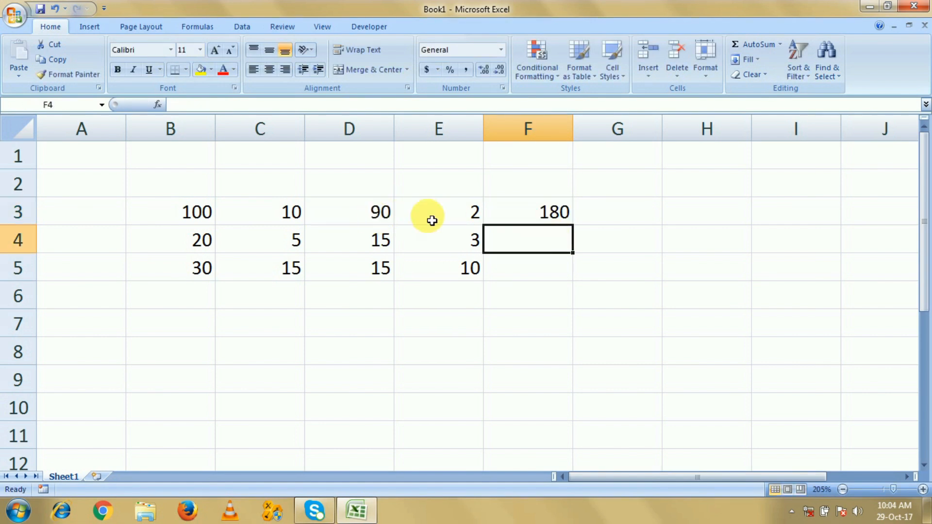
Step: Fill the F3 multiplication formula down to F5 and check it against the values in rows 4 and 5
{"action": "left_click", "coordinate": [522, 215]}
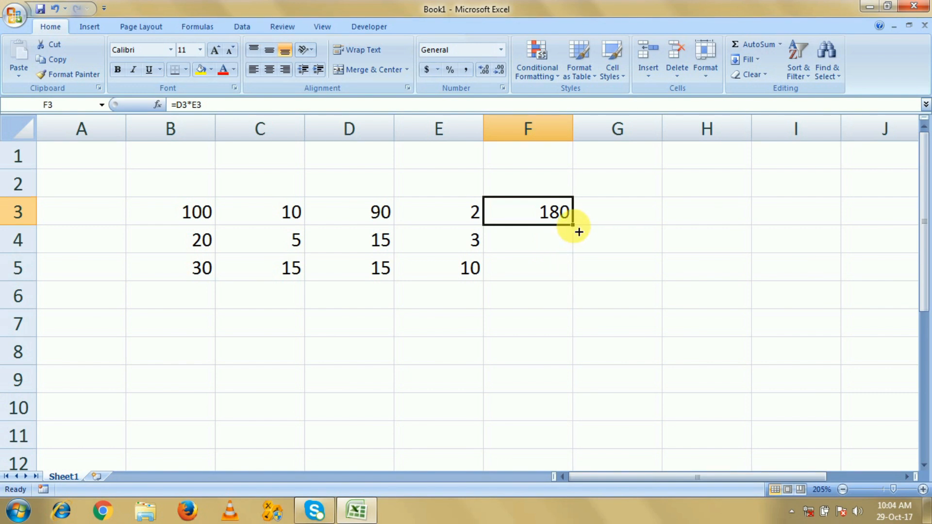
{"action": "left_click_drag", "start_coordinate": [578, 232], "coordinate": [577, 279]}
{"action": "left_click", "coordinate": [461, 250]}
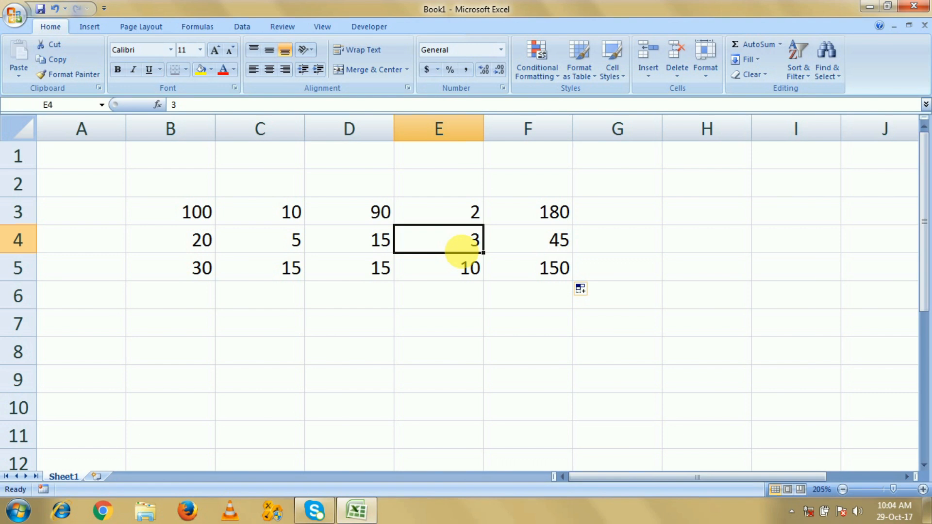
{"action": "left_click", "coordinate": [381, 270]}
{"action": "left_click", "coordinate": [454, 273]}
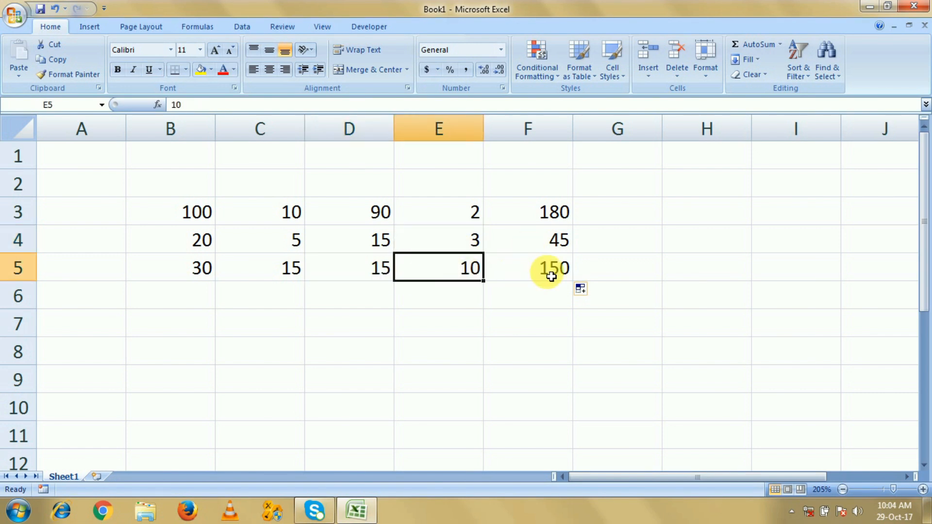
{"action": "left_click", "coordinate": [552, 277]}
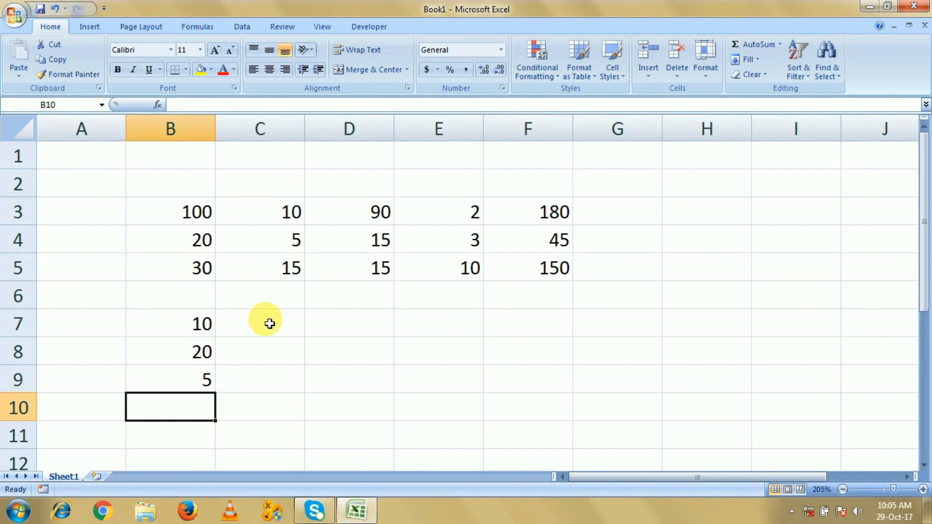
Step: Multiply B7 by the constant 2 with the formula =B7*2 in cell C7
{"action": "left_click", "coordinate": [264, 323]}
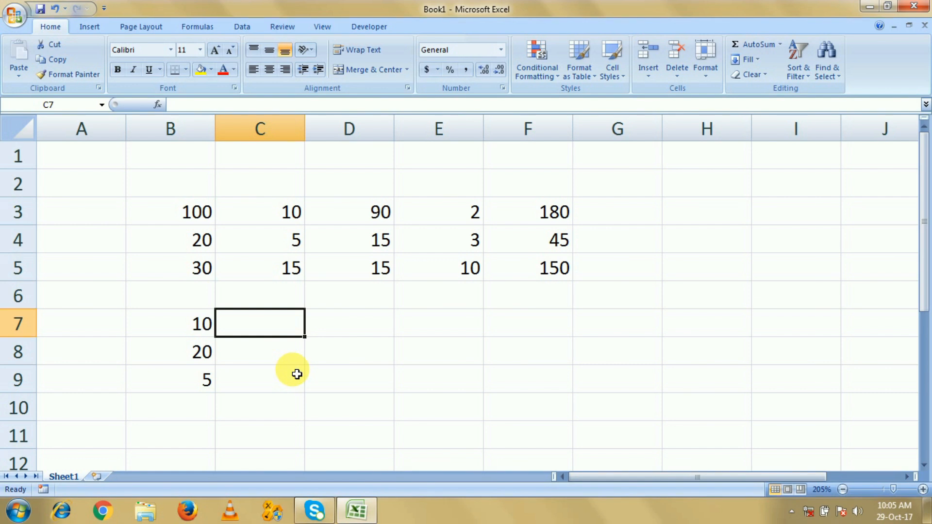
{"action": "type", "text": "="}
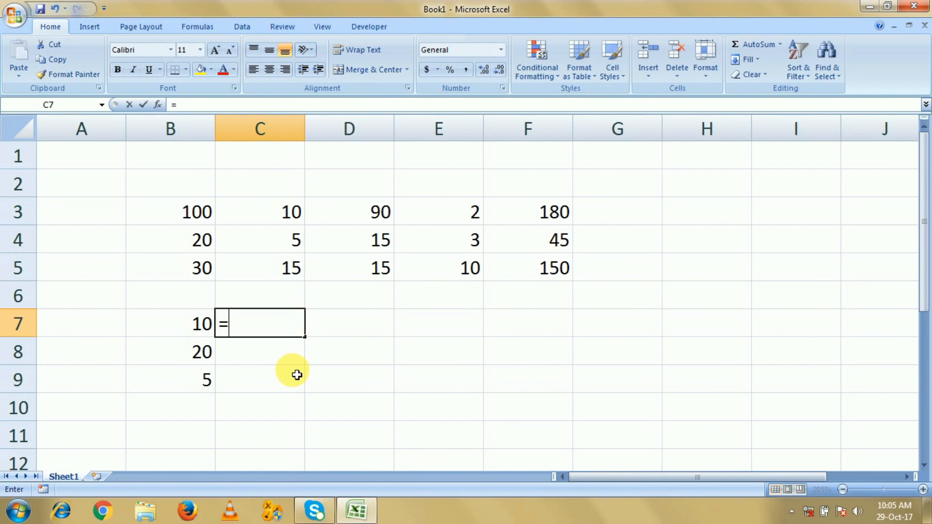
{"action": "left_click", "coordinate": [187, 332]}
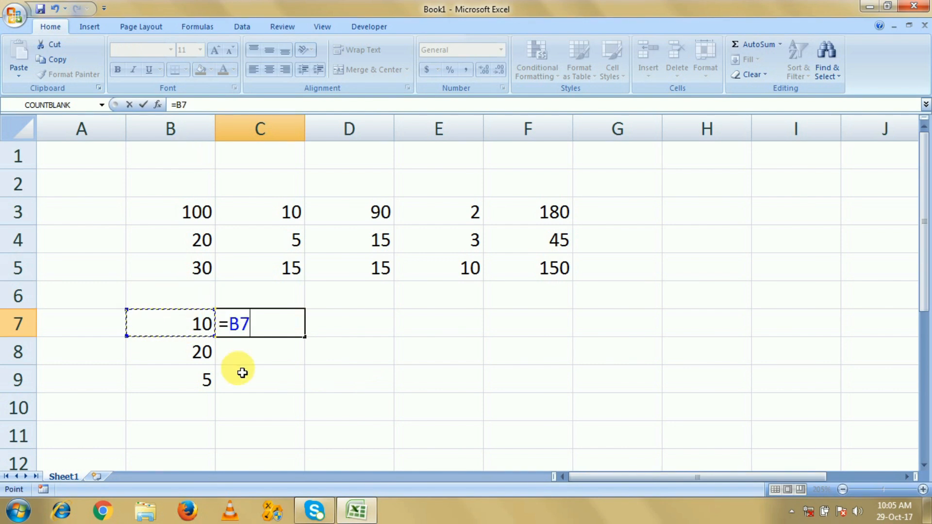
{"action": "type", "text": "*"}
{"action": "type", "text": "2"}
{"action": "key", "text": "Return"}
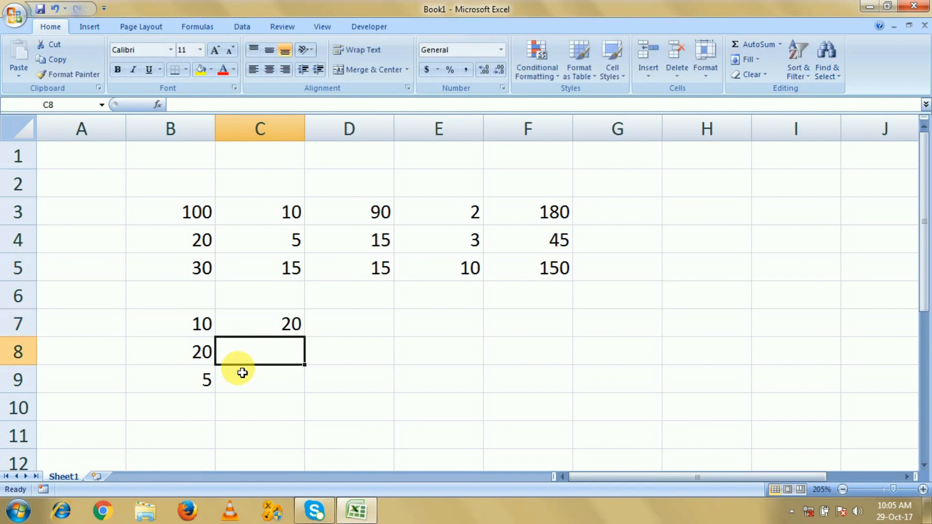
Step: Fill the C7 formula down to C9 and check the last row's result against B9
{"action": "left_click", "coordinate": [271, 327]}
{"action": "left_click_drag", "start_coordinate": [308, 339], "coordinate": [314, 400]}
{"action": "left_click", "coordinate": [203, 381]}
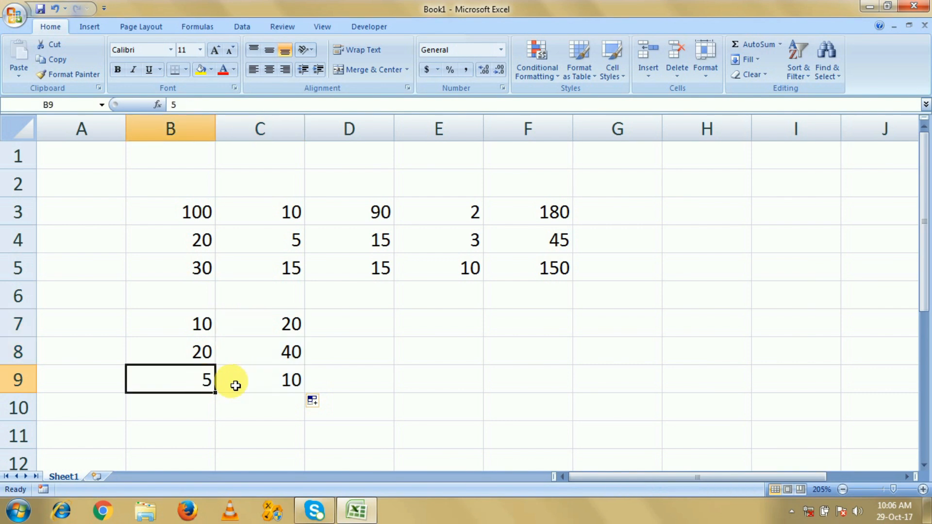
{"action": "left_click", "coordinate": [275, 386]}
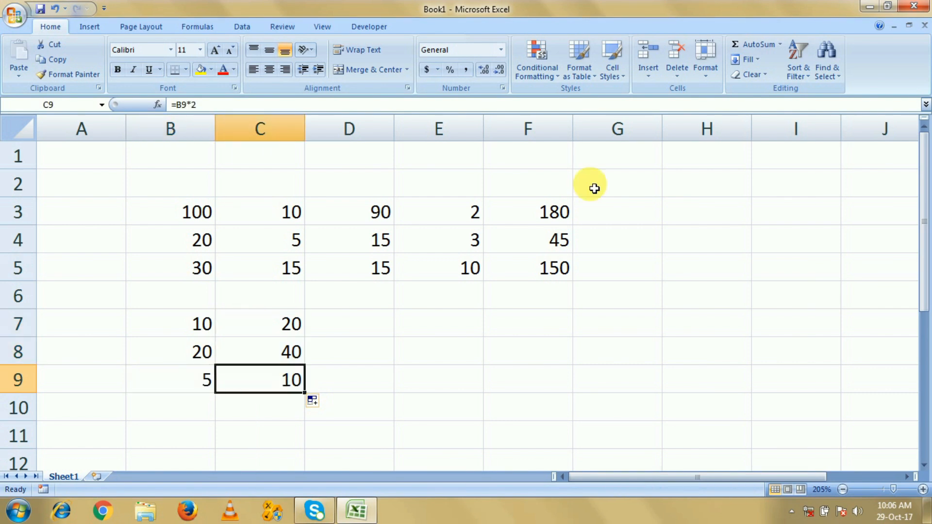
Step: Review the product formulas in F3 to F5 and enter the division formula =F3/E3 in cell G3
{"action": "left_click", "coordinate": [554, 221]}
{"action": "left_click", "coordinate": [557, 266]}
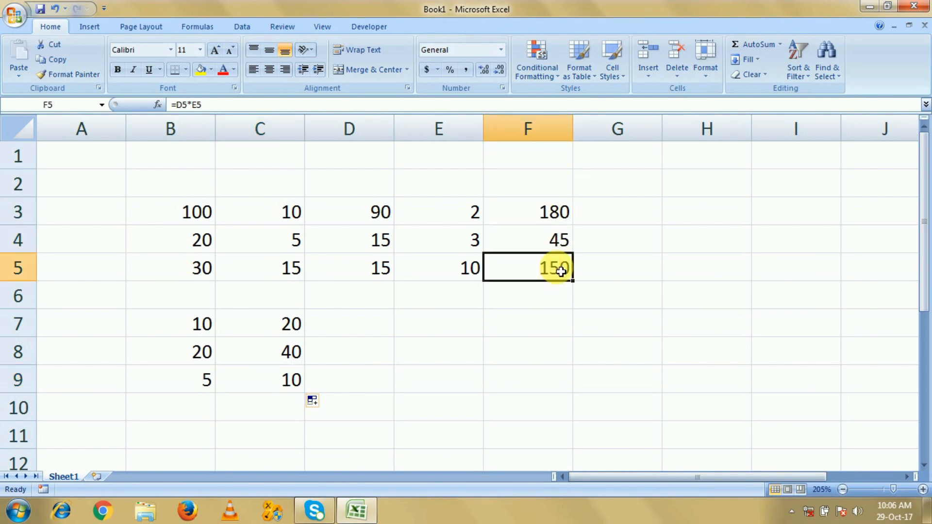
{"action": "left_click", "coordinate": [557, 213]}
{"action": "left_click", "coordinate": [561, 244]}
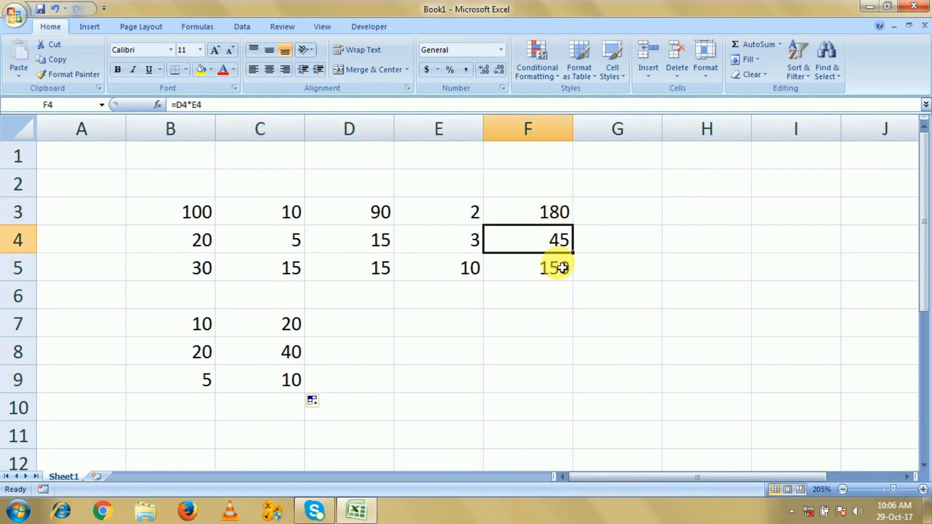
{"action": "left_click", "coordinate": [562, 269]}
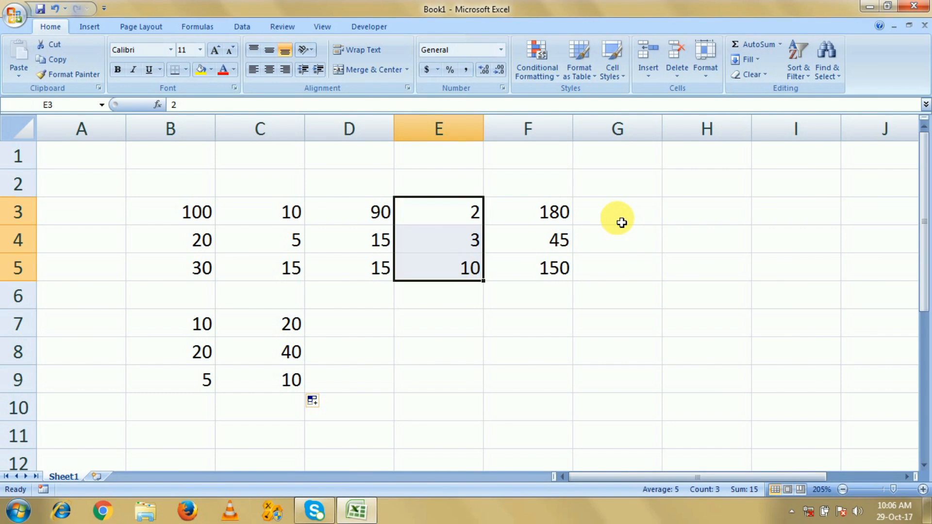
{"action": "left_click", "coordinate": [629, 218]}
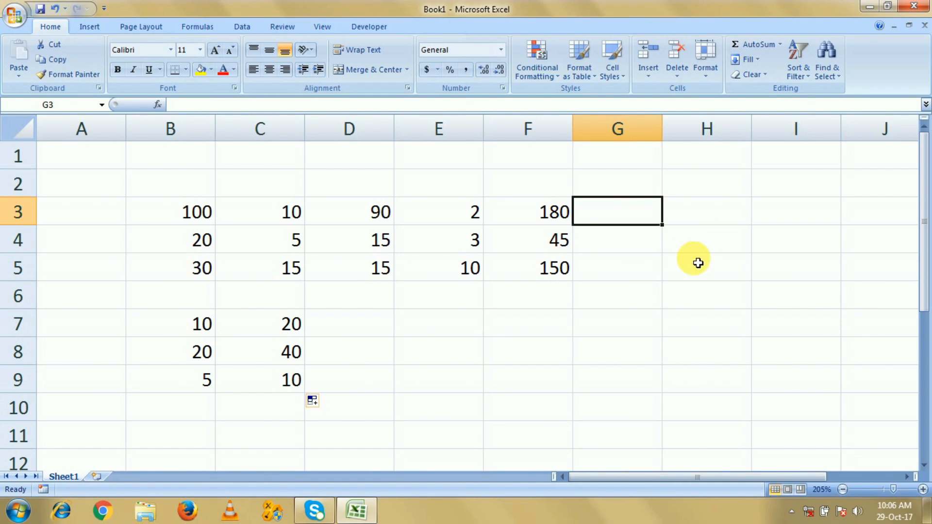
{"action": "type", "text": "="}
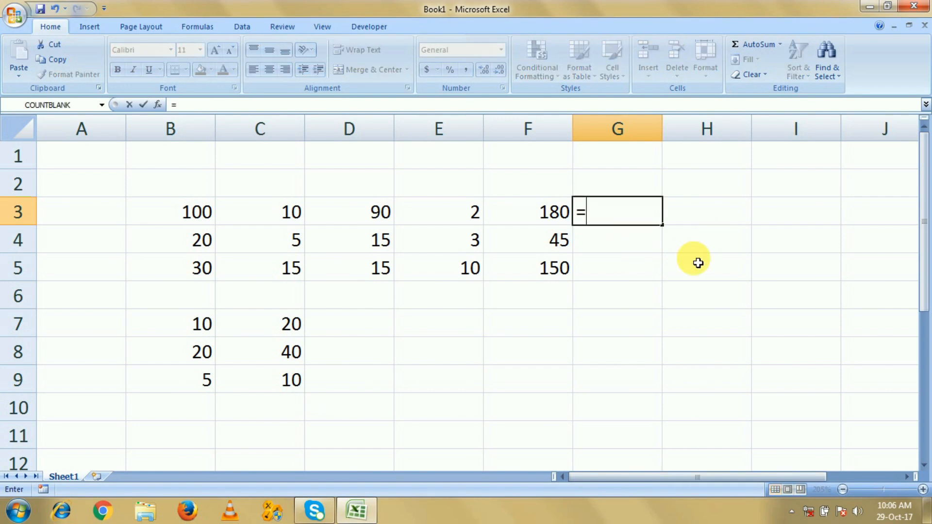
{"action": "left_click", "coordinate": [560, 219]}
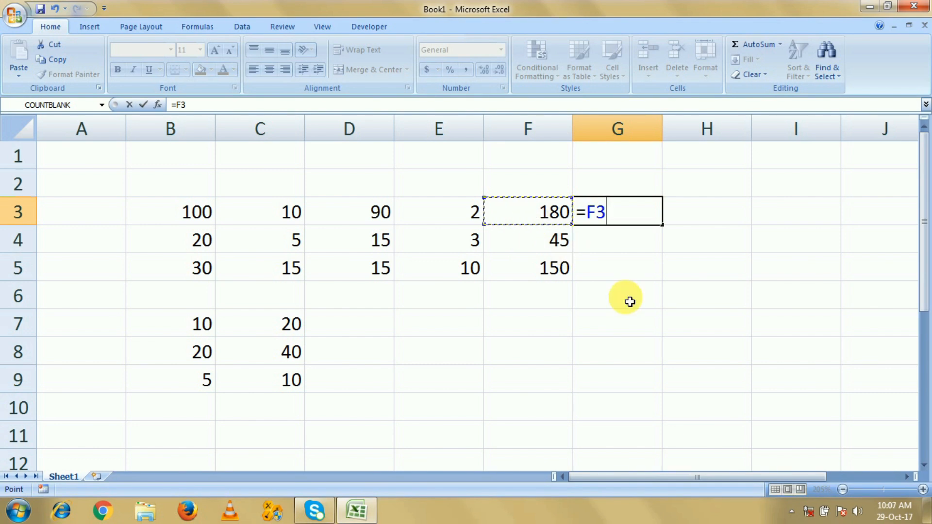
{"action": "type", "text": "/"}
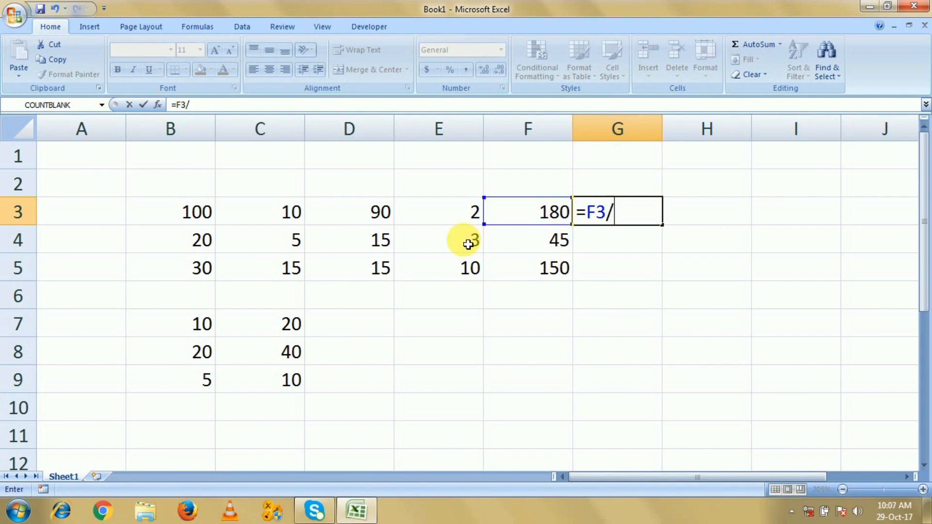
{"action": "left_click", "coordinate": [458, 217]}
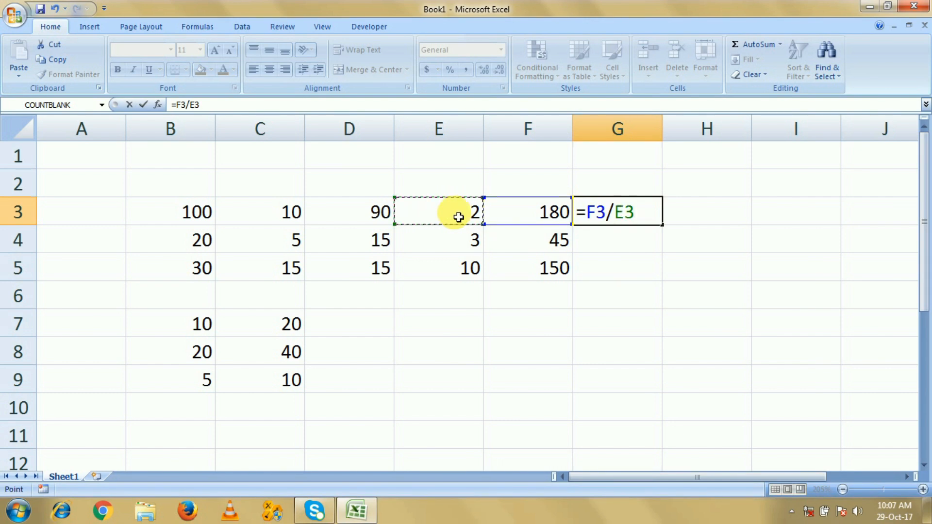
{"action": "key", "text": "Return"}
{"action": "key", "text": "Up"}
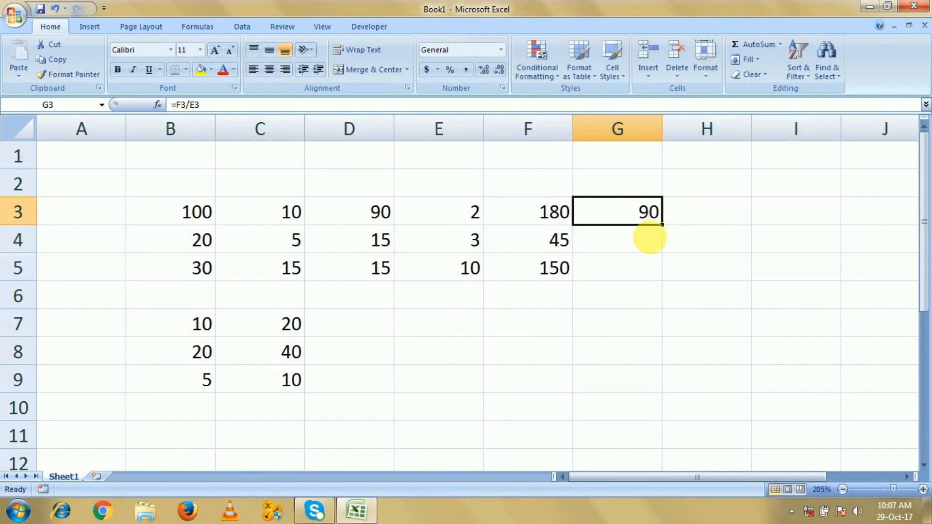
Step: Fill the G3 division formula down to G5 and check the copied formulas in G4 and G5
{"action": "left_click_drag", "start_coordinate": [661, 225], "coordinate": [601, 280]}
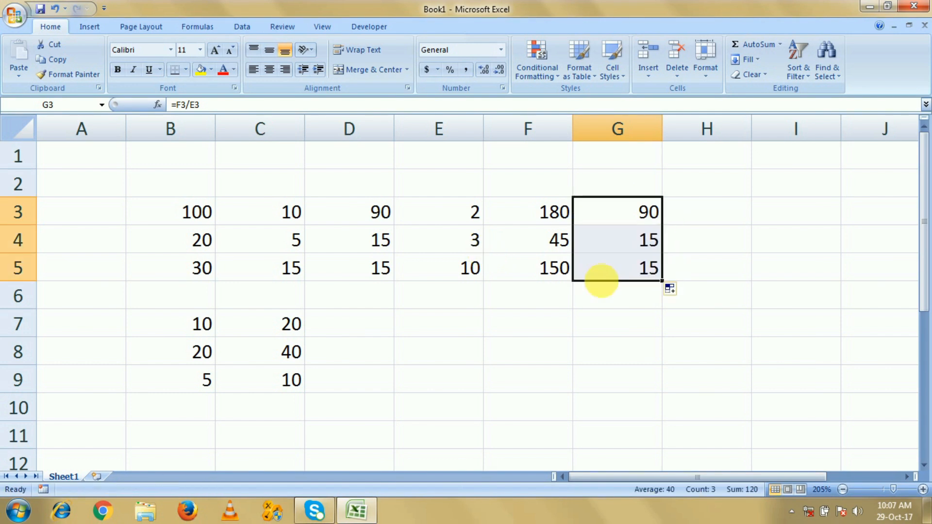
{"action": "left_click", "coordinate": [638, 240]}
{"action": "left_click", "coordinate": [624, 266]}
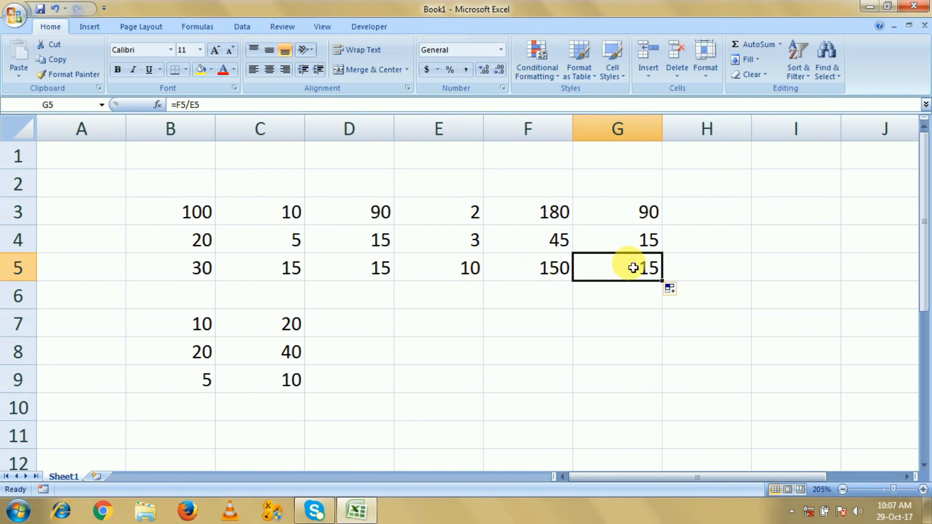
Step: Enter the amount 100 in cell C11, below the multiplication examples
{"action": "scroll", "coordinate": [633, 267], "scroll_direction": "down", "scroll_amount": 2}
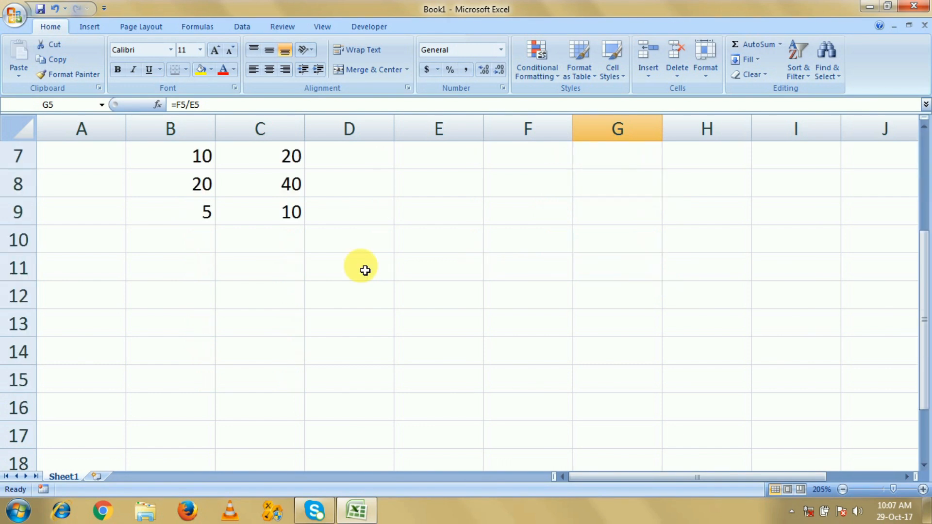
{"action": "scroll", "coordinate": [361, 268], "scroll_direction": "up", "scroll_amount": 1}
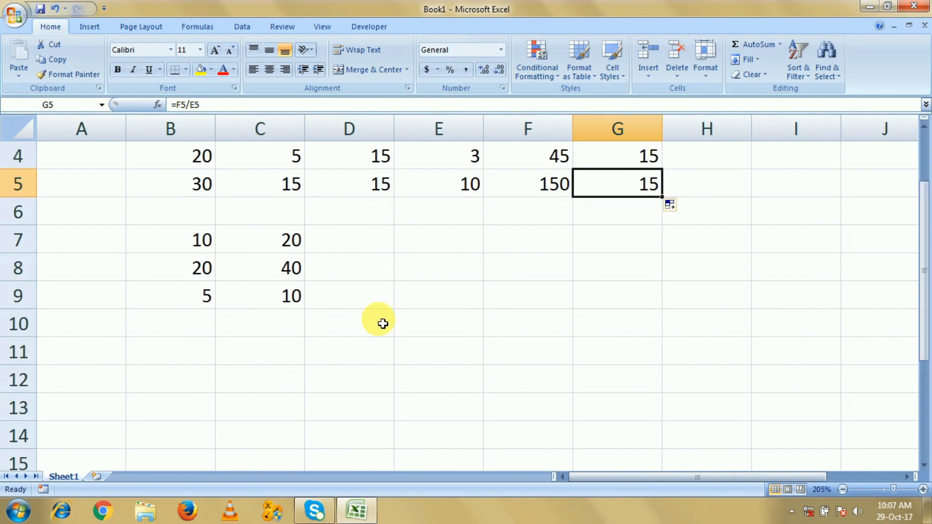
{"action": "left_click", "coordinate": [255, 357]}
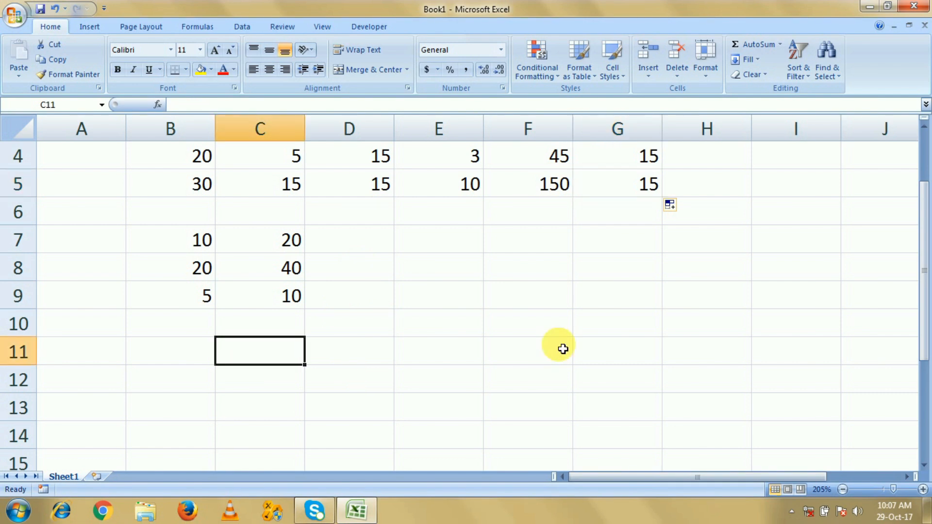
{"action": "type", "text": "100"}
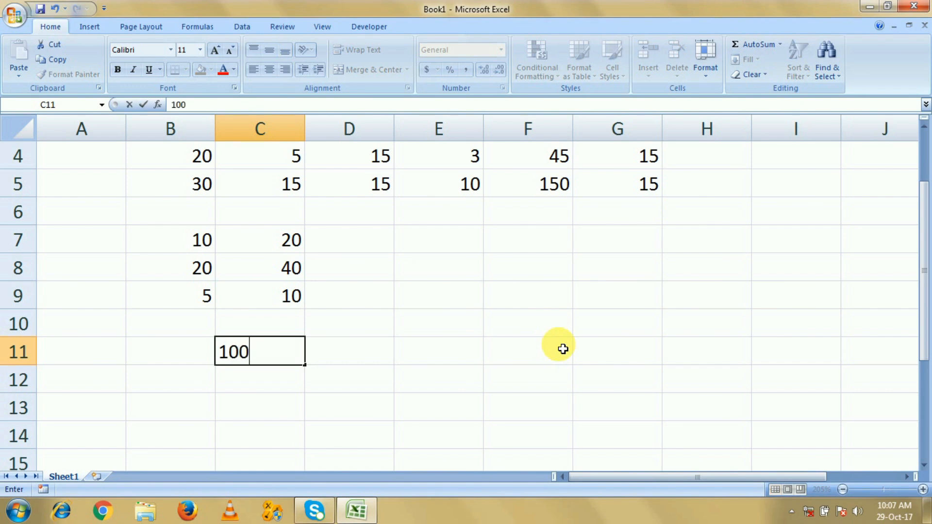
{"action": "key", "text": "Tab"}
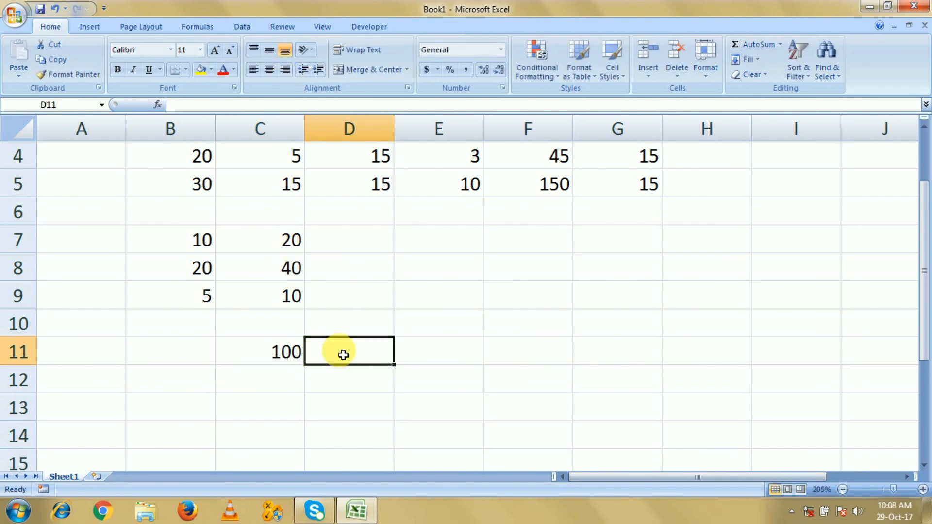
{"action": "left_click", "coordinate": [291, 338]}
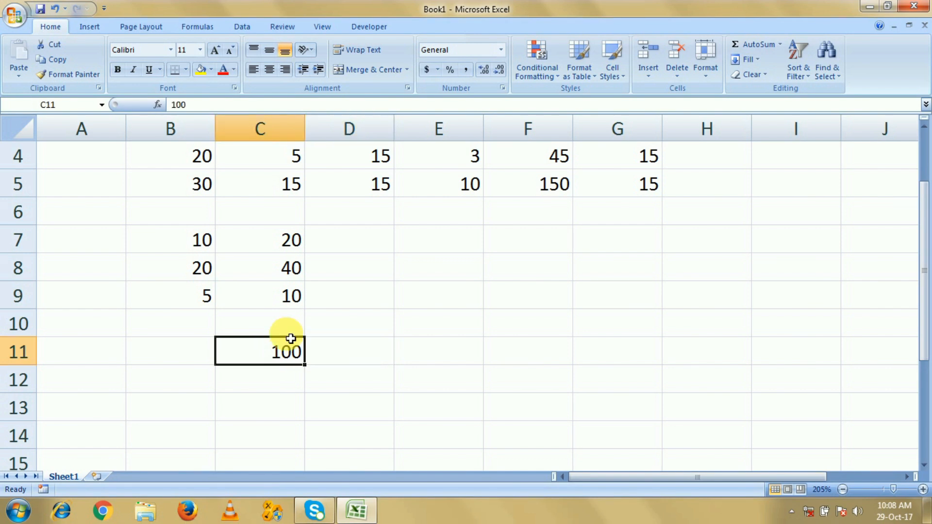
{"action": "left_click", "coordinate": [375, 356]}
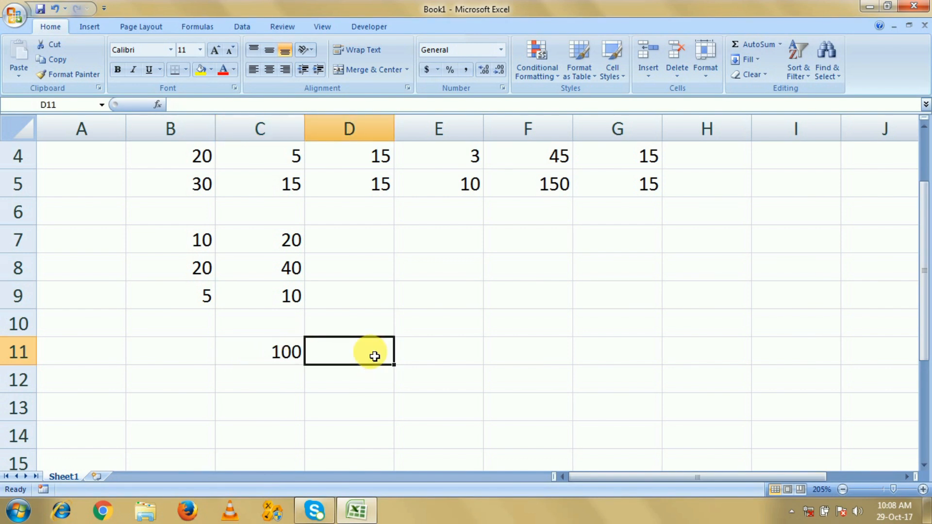
Step: Add the headings amount in C10 and per in D10
{"action": "left_click", "coordinate": [269, 321]}
{"action": "type", "text": "amount"}
{"action": "key", "text": "Tab"}
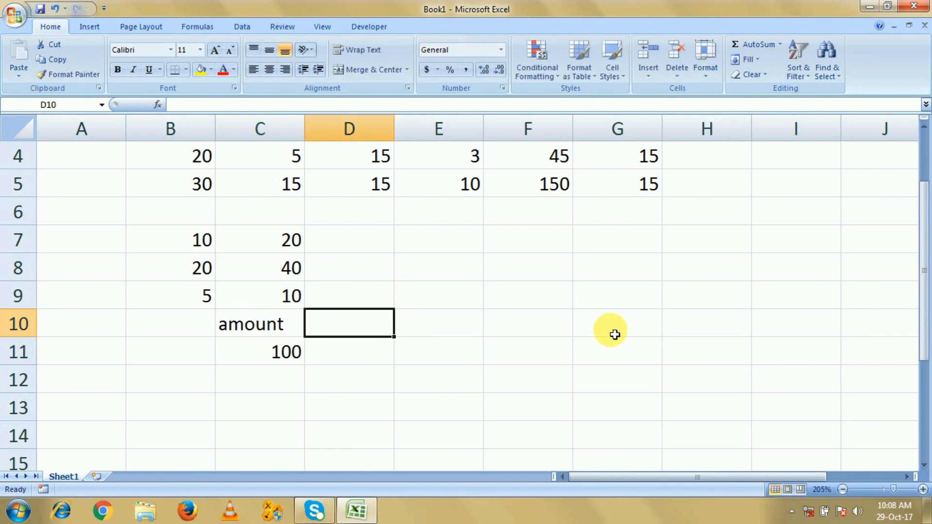
{"action": "type", "text": "per"}
{"action": "key", "text": "Return"}
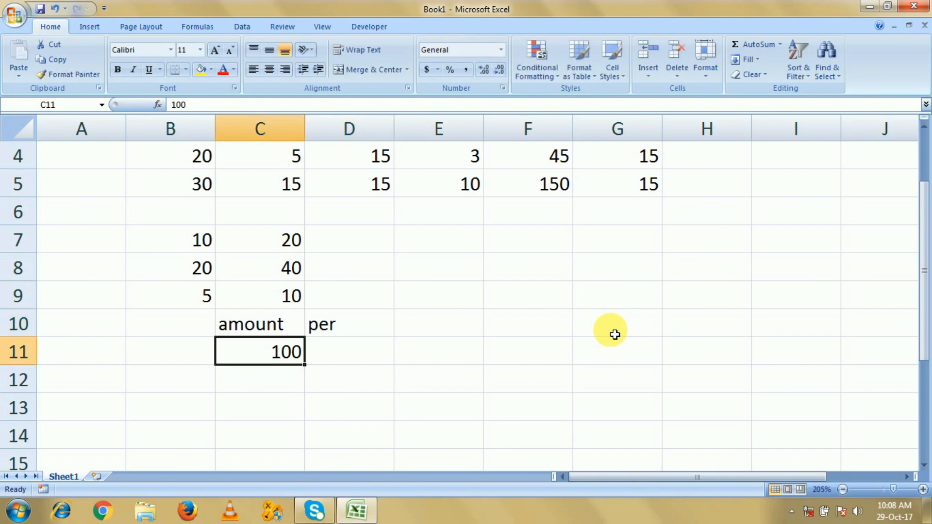
Step: Calculate 10 percent of the amount in D11 with the formula =C11*10/100
{"action": "left_click", "coordinate": [369, 353]}
{"action": "left_click", "coordinate": [252, 349]}
{"action": "left_click", "coordinate": [323, 347]}
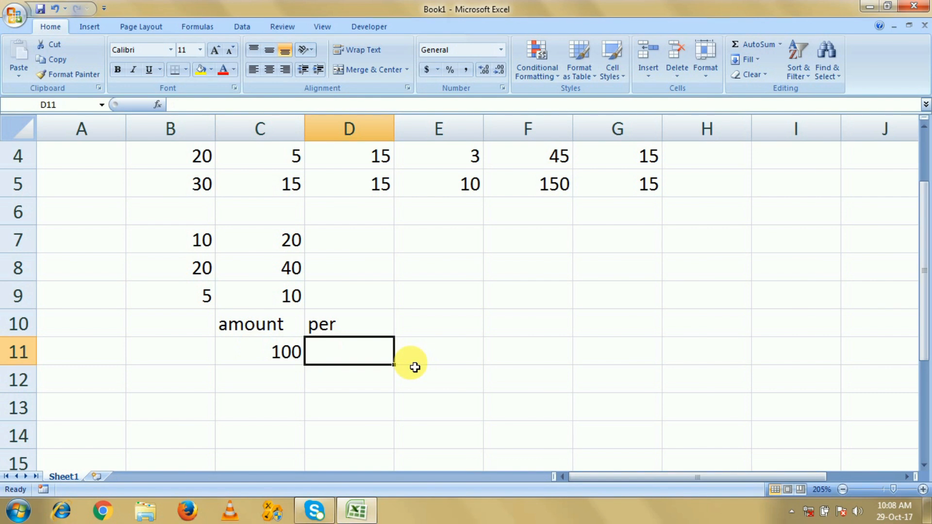
{"action": "type", "text": "="}
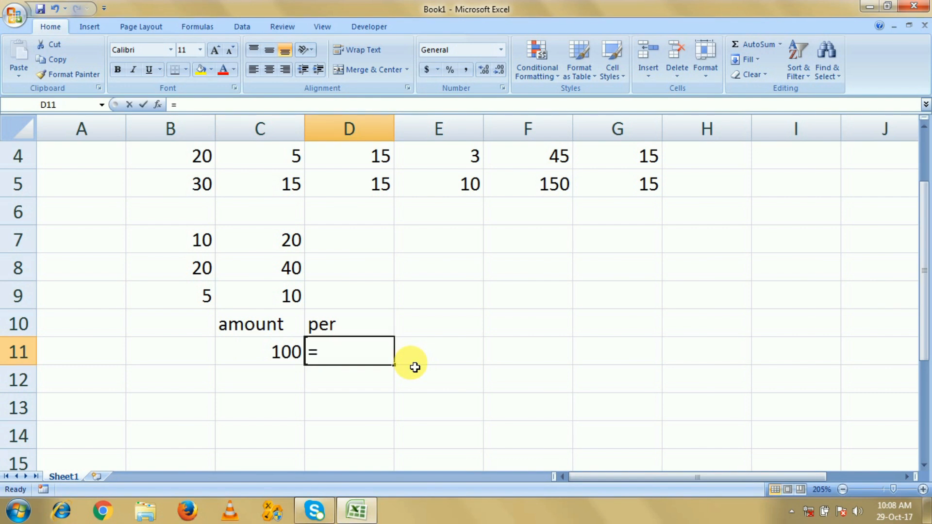
{"action": "left_click", "coordinate": [280, 358]}
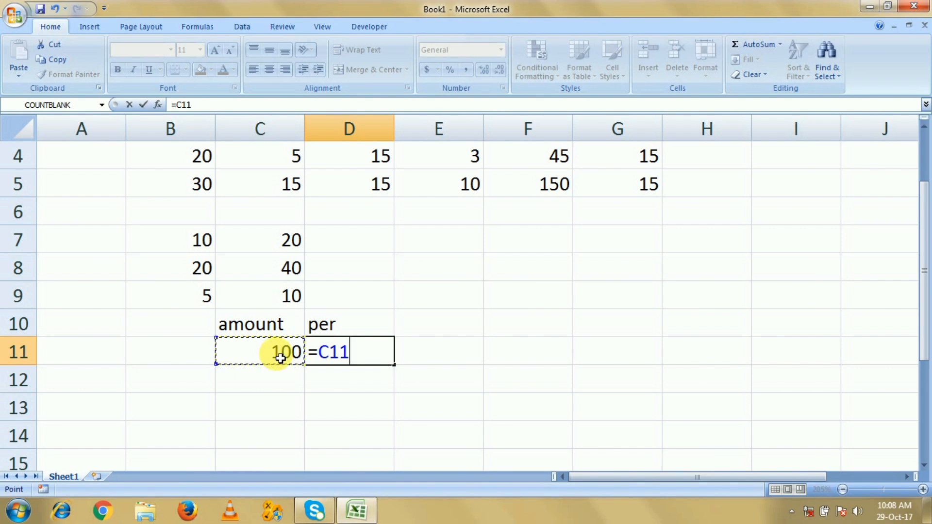
{"action": "type", "text": "*10"}
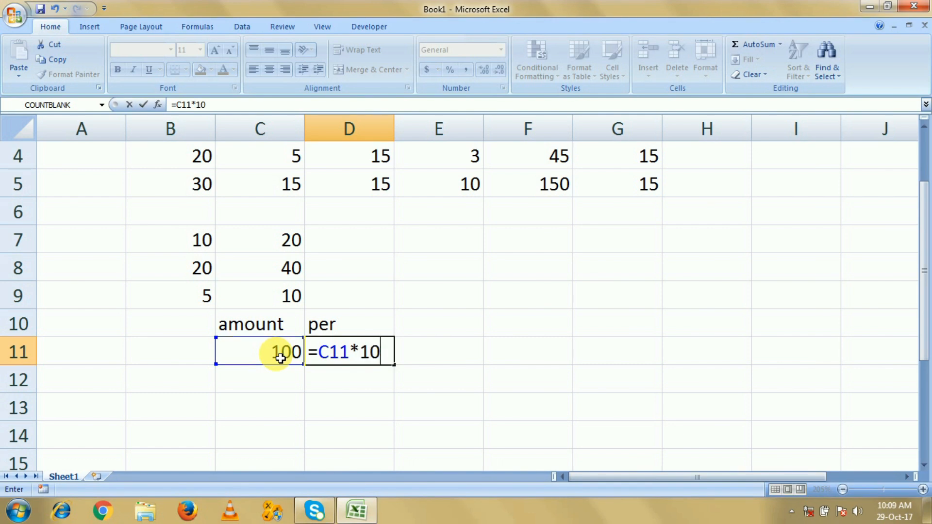
{"action": "type", "text": "/100"}
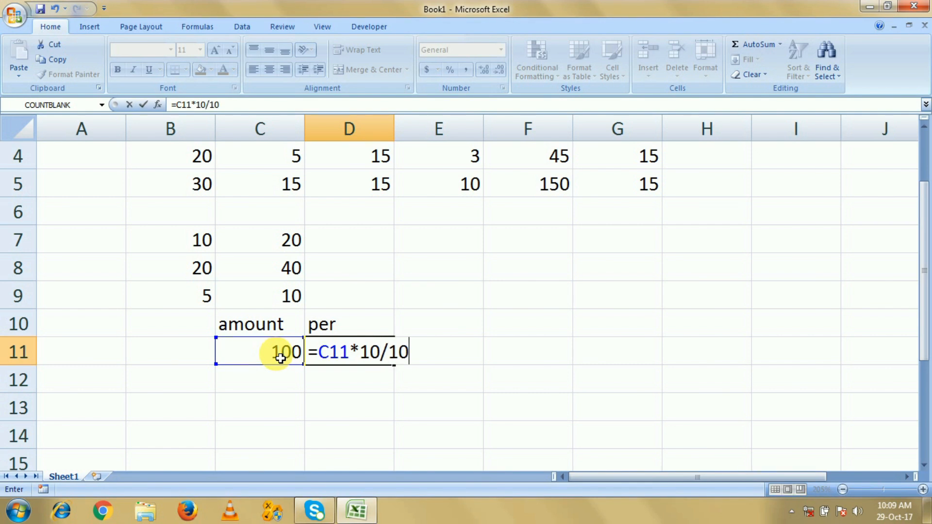
{"action": "key", "text": "Return"}
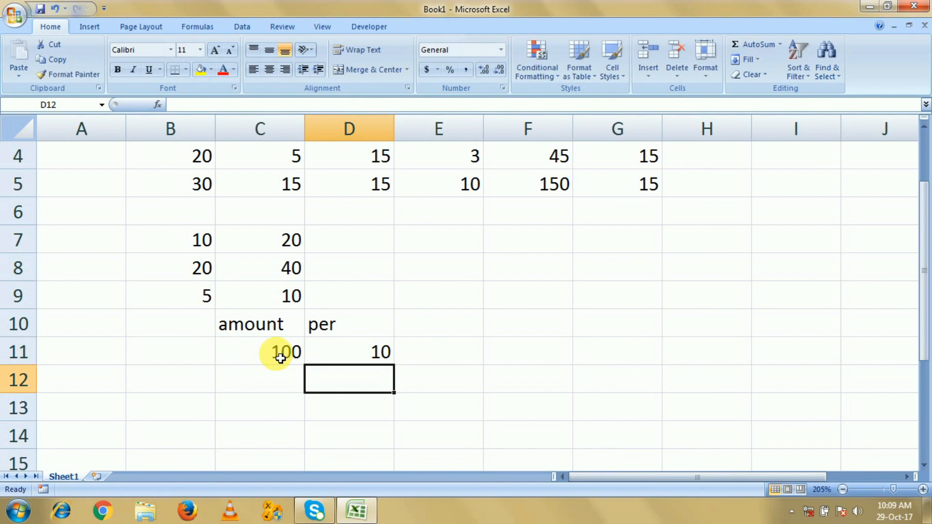
Step: Review the percentage formula in D11, then change the amount in C11 to 125 to test it
{"action": "left_click", "coordinate": [342, 352]}
{"action": "left_click", "coordinate": [297, 354]}
{"action": "left_click", "coordinate": [340, 360]}
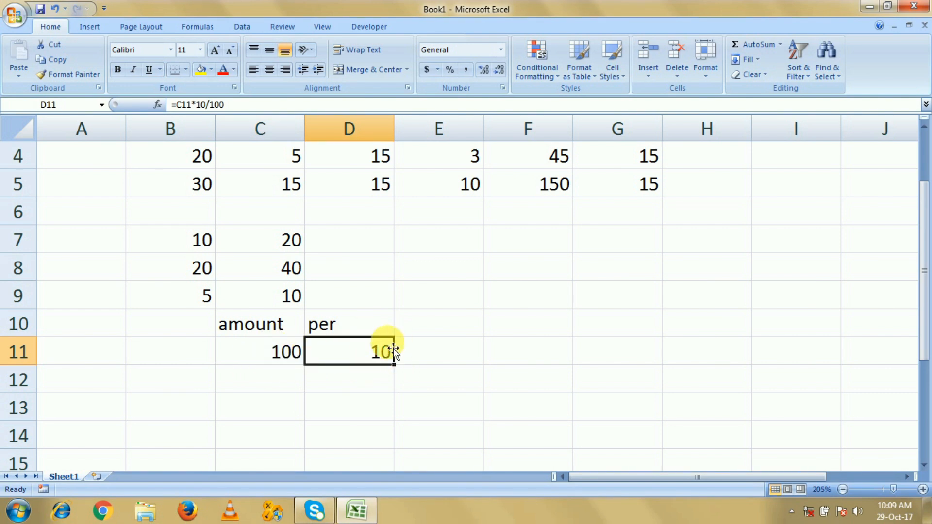
{"action": "left_click", "coordinate": [289, 350]}
{"action": "type", "text": "125"}
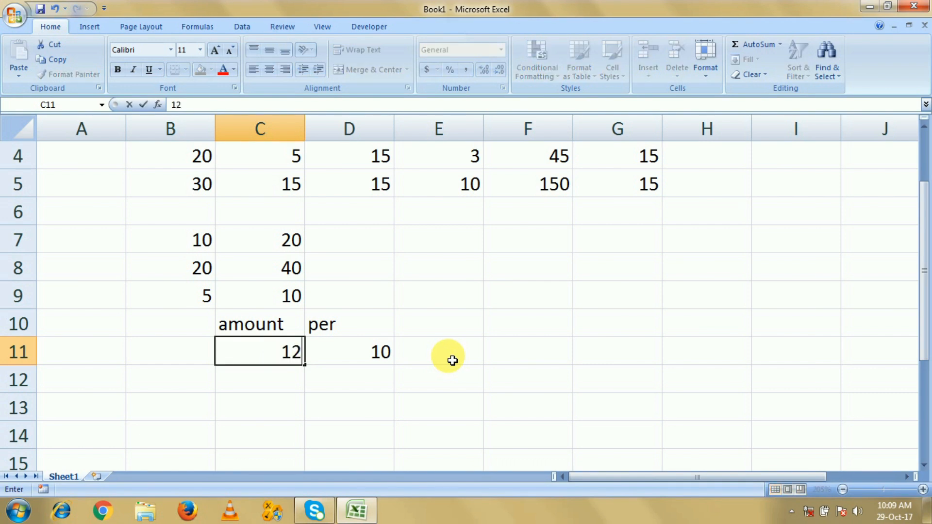
{"action": "key", "text": "Return"}
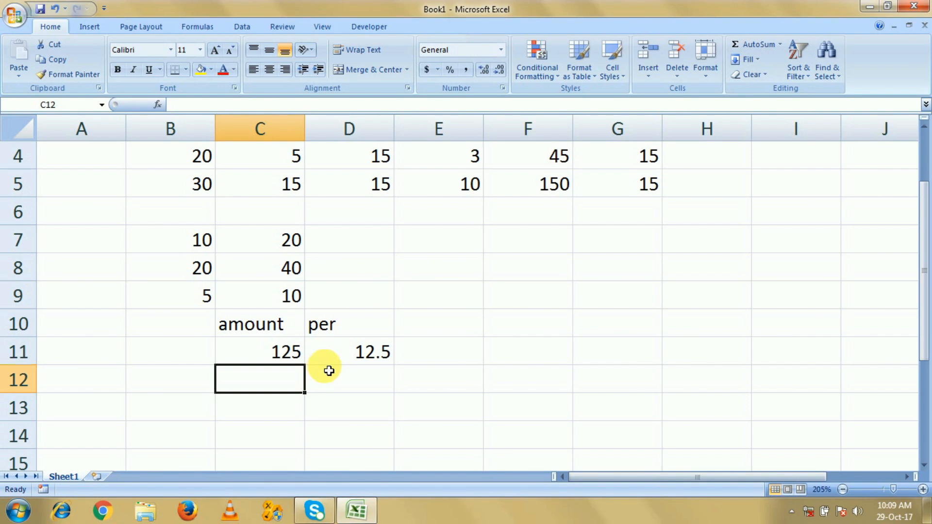
Step: Clear all the practice numbers, headings and formulas from the worksheet
{"action": "scroll", "coordinate": [414, 306], "scroll_direction": "up", "scroll_amount": 1}
{"action": "scroll", "coordinate": [398, 305], "scroll_direction": "down", "scroll_amount": 1}
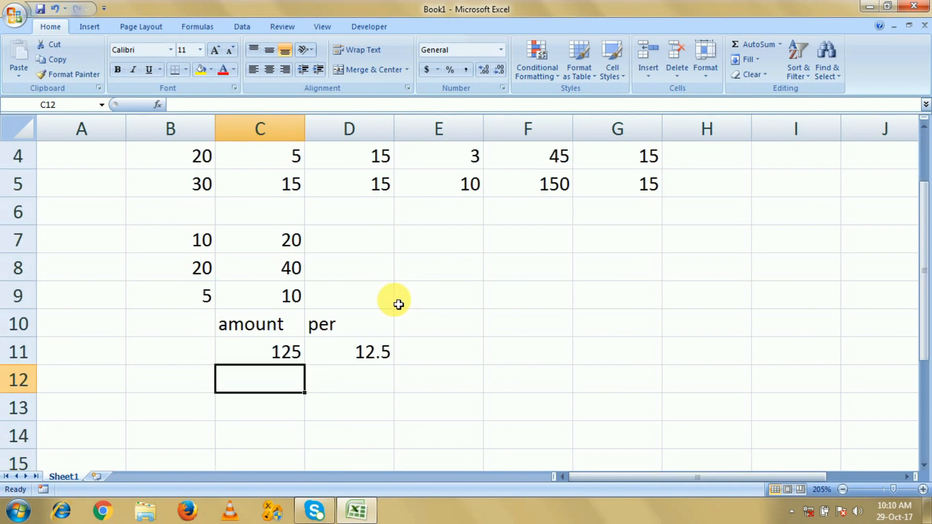
{"action": "scroll", "coordinate": [396, 301], "scroll_direction": "up", "scroll_amount": 1}
{"action": "left_click_drag", "start_coordinate": [146, 206], "coordinate": [558, 269]}
{"action": "left_click_drag", "start_coordinate": [612, 306], "coordinate": [651, 462]}
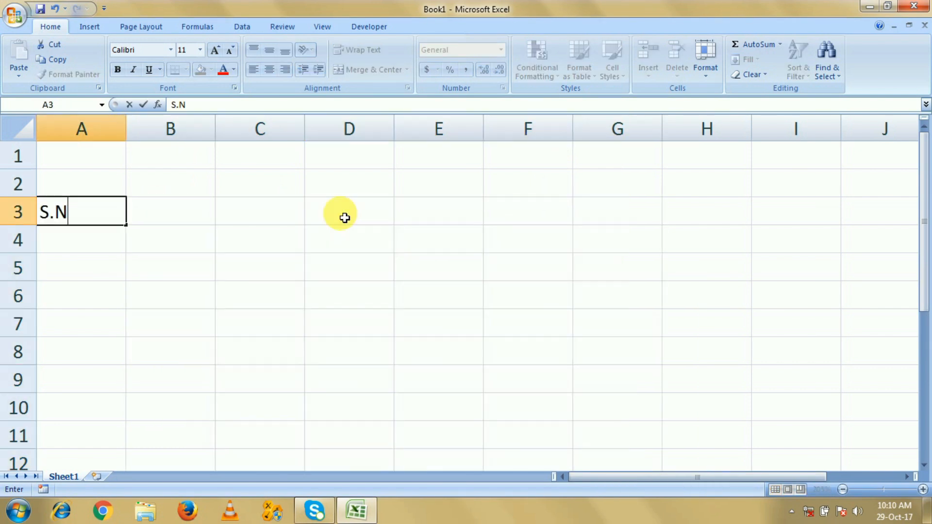
Step: Enter the table headings S.NO., PARTICULARS, QNTY. and RATE in cells A3 to D3
{"action": "type", "text": "O."}
{"action": "key", "text": "Tab"}
{"action": "type", "text": "PAR"}
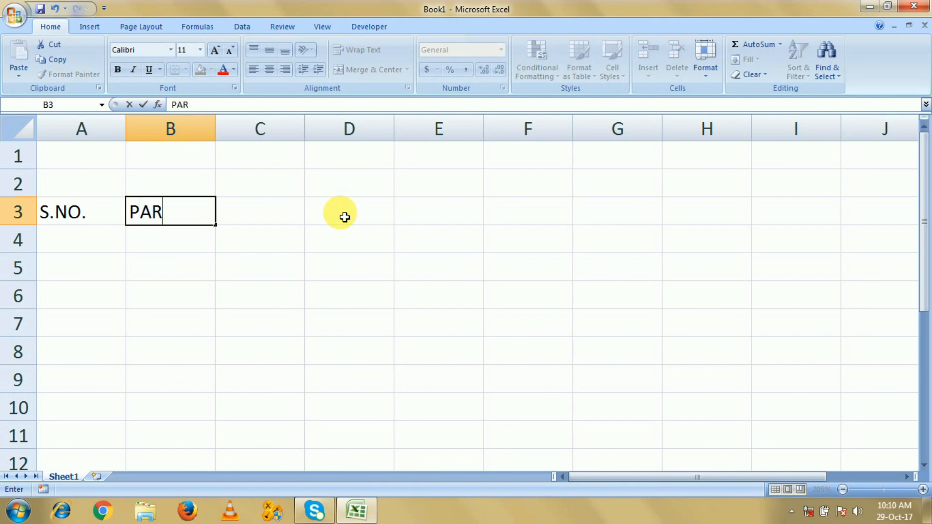
{"action": "type", "text": "TICULARS"}
{"action": "key", "text": "Tab"}
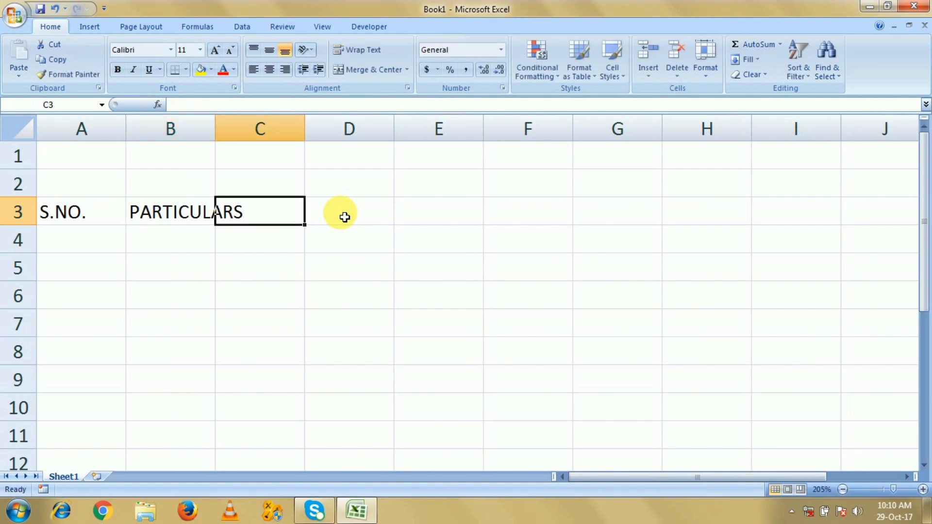
{"action": "type", "text": "QNTY."}
{"action": "key", "text": "Tab"}
{"action": "type", "text": "RATE"}
{"action": "key", "text": "Tab"}
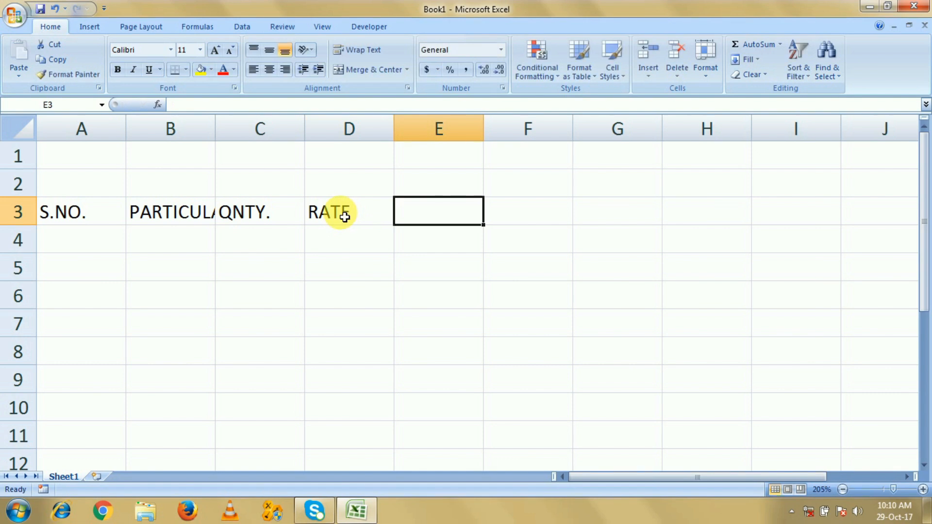
Step: Complete the heading row with AMOUNT, TAX-5% and TOTAL in cells E3 to G3
{"action": "type", "text": "AMOUNT"}
{"action": "key", "text": "Tab"}
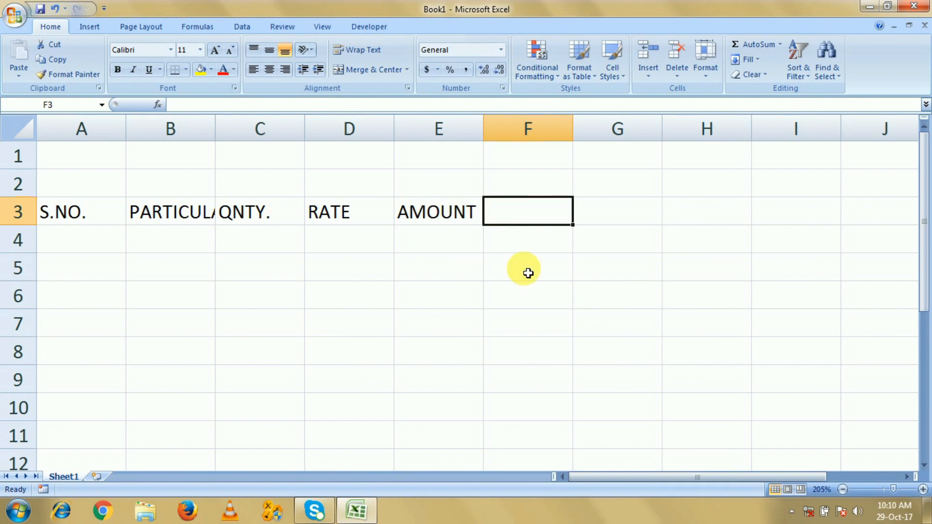
{"action": "type", "text": "TAX-5%"}
{"action": "key", "text": "Return"}
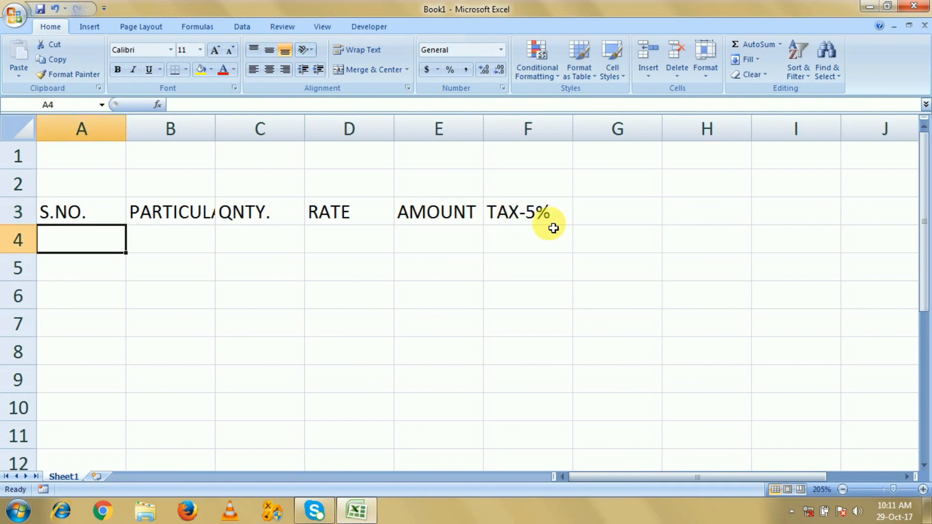
{"action": "left_click", "coordinate": [590, 218]}
{"action": "type", "text": "TOTAL"}
{"action": "key", "text": "Return"}
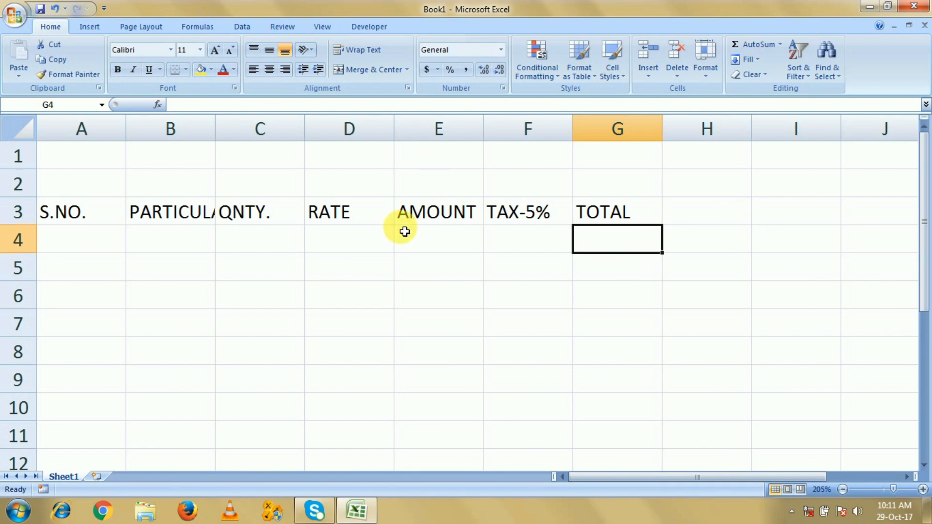
Step: Widen column B to fit the PARTICULARS heading and narrow columns A, C and D slightly
{"action": "left_click", "coordinate": [190, 272]}
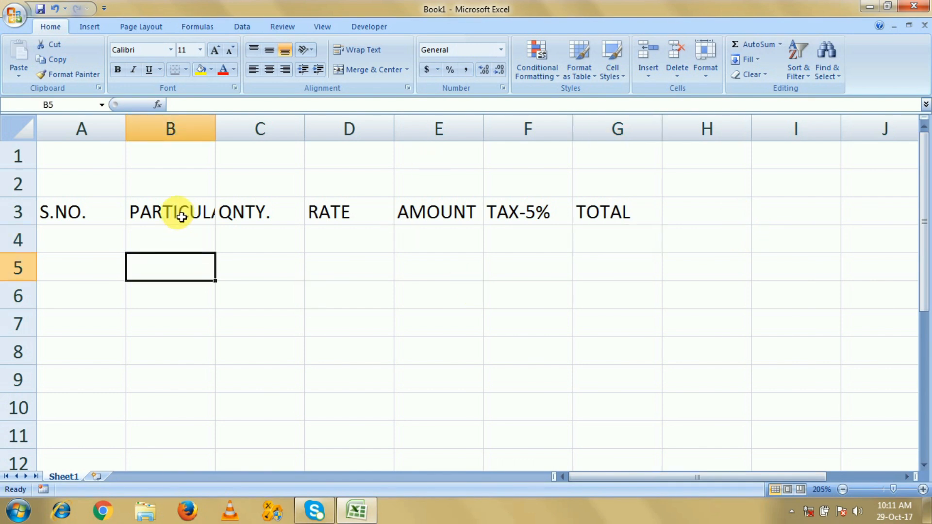
{"action": "left_click", "coordinate": [181, 217]}
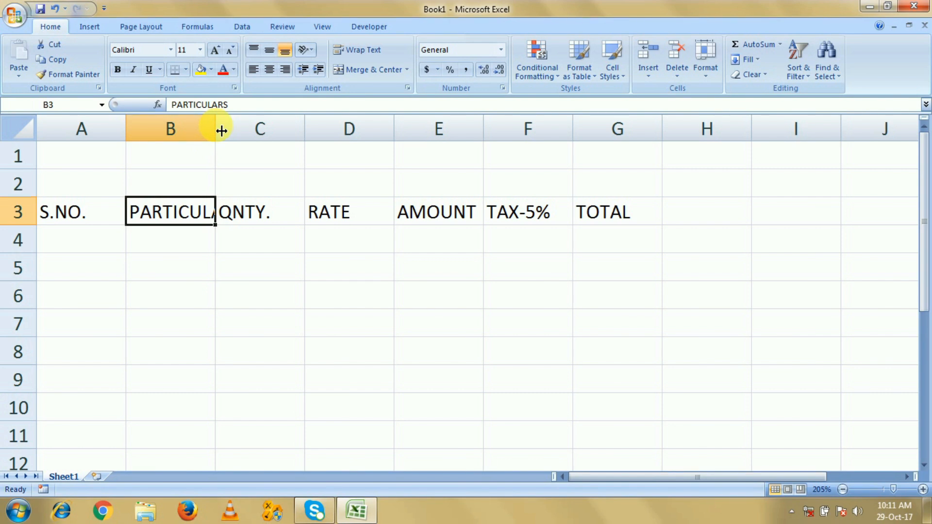
{"action": "left_click_drag", "start_coordinate": [221, 131], "coordinate": [271, 132]}
{"action": "left_click_drag", "start_coordinate": [359, 131], "coordinate": [351, 140]}
{"action": "left_click_drag", "start_coordinate": [436, 133], "coordinate": [432, 137]}
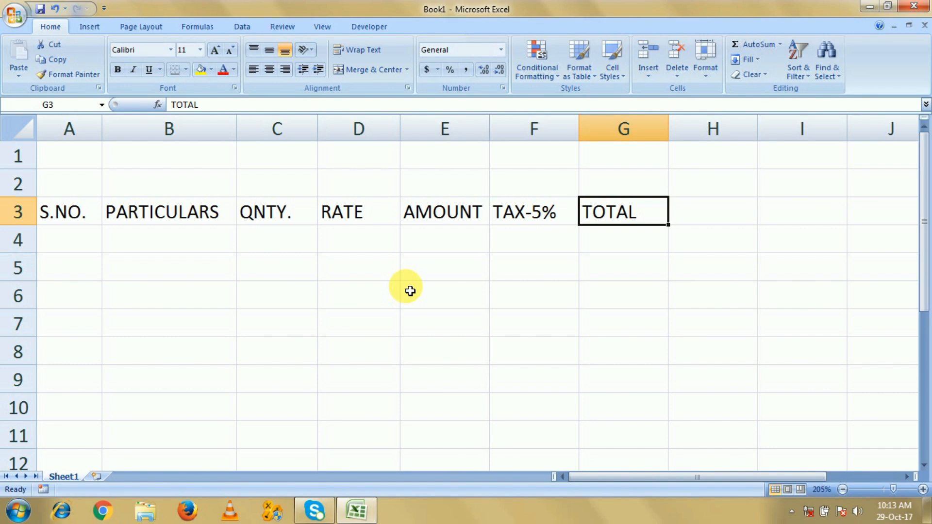
Step: Number the rows under S.NO. by entering 1 and 2 in A4 and A5 and filling the series down to 5 in A8
{"action": "left_click", "coordinate": [61, 240]}
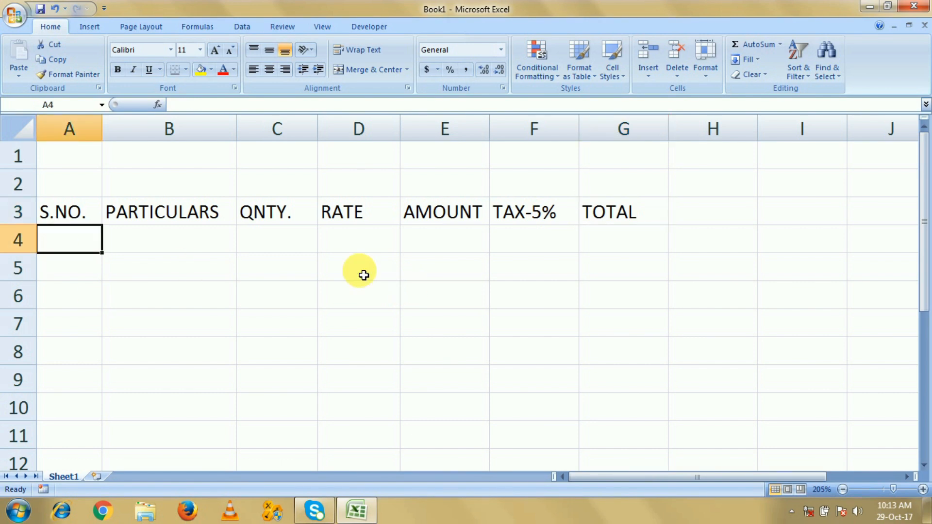
{"action": "type", "text": "1"}
{"action": "key", "text": "Return"}
{"action": "type", "text": "2"}
{"action": "key", "text": "Return"}
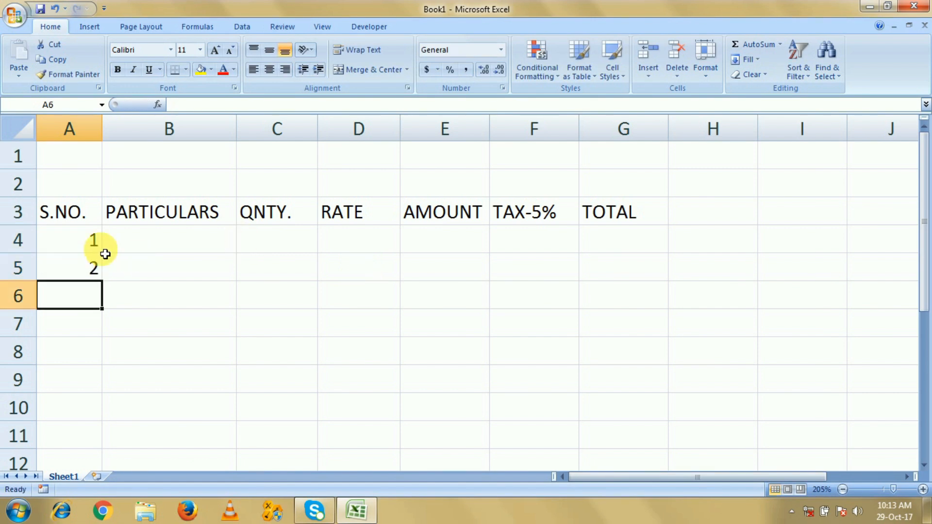
{"action": "left_click_drag", "start_coordinate": [92, 241], "coordinate": [103, 364]}
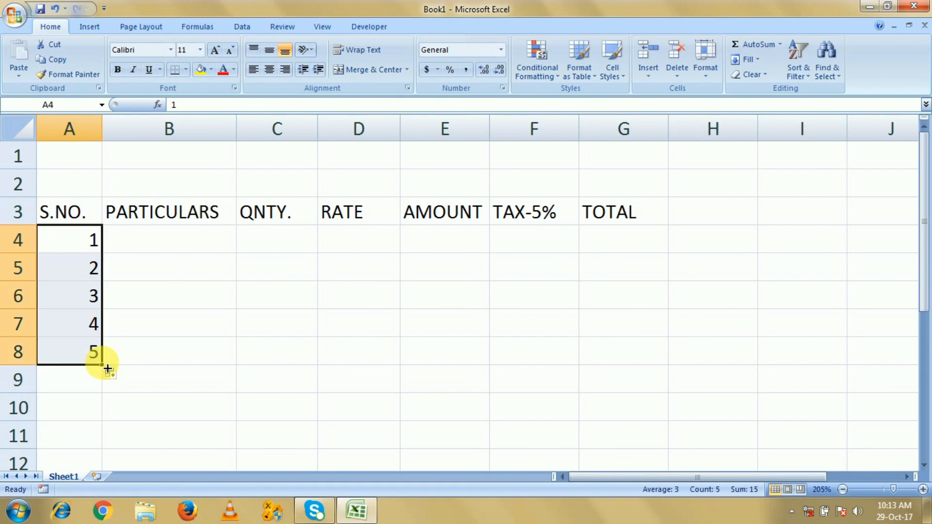
{"action": "left_click", "coordinate": [186, 238]}
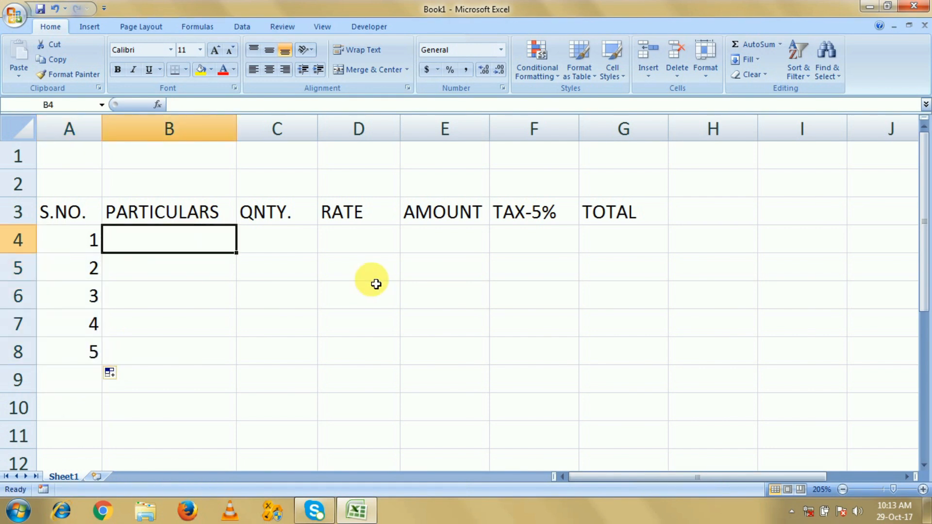
Step: Enter the first item in row 4 with particulars MI 3S, quantity 1 and rate 10000
{"action": "type", "text": "MI 3S"}
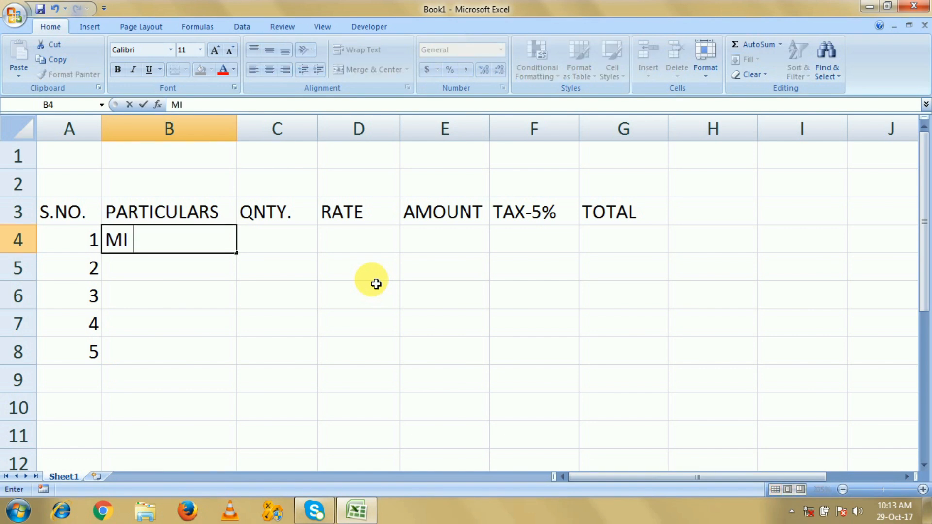
{"action": "key", "text": "Tab"}
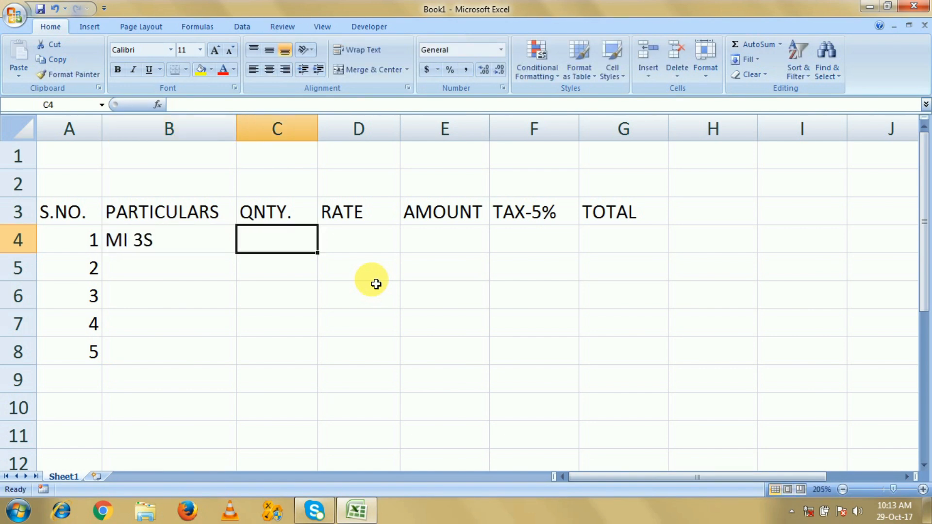
{"action": "type", "text": "1"}
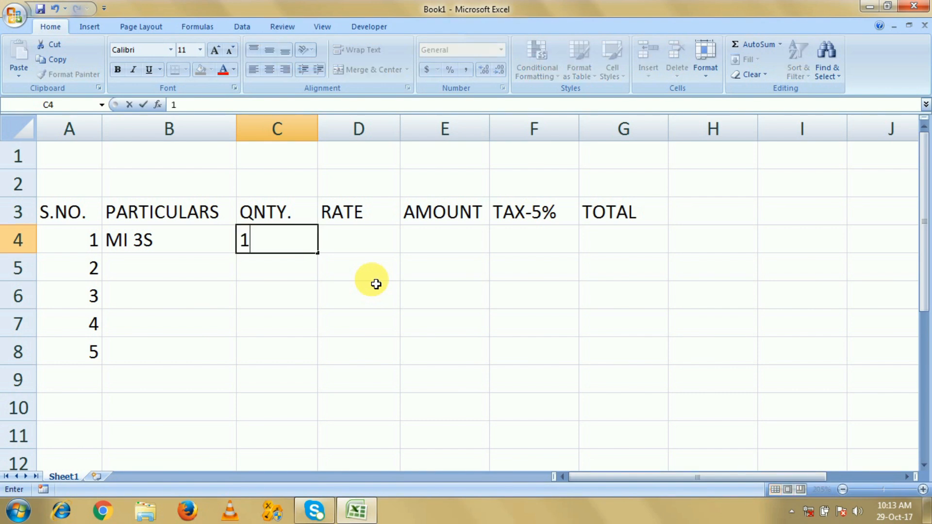
{"action": "key", "text": "Tab"}
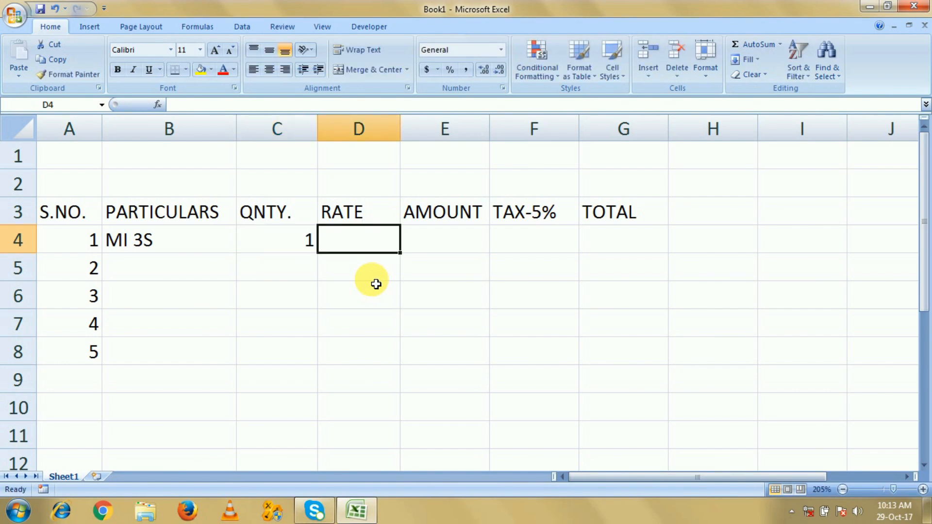
{"action": "type", "text": "10000"}
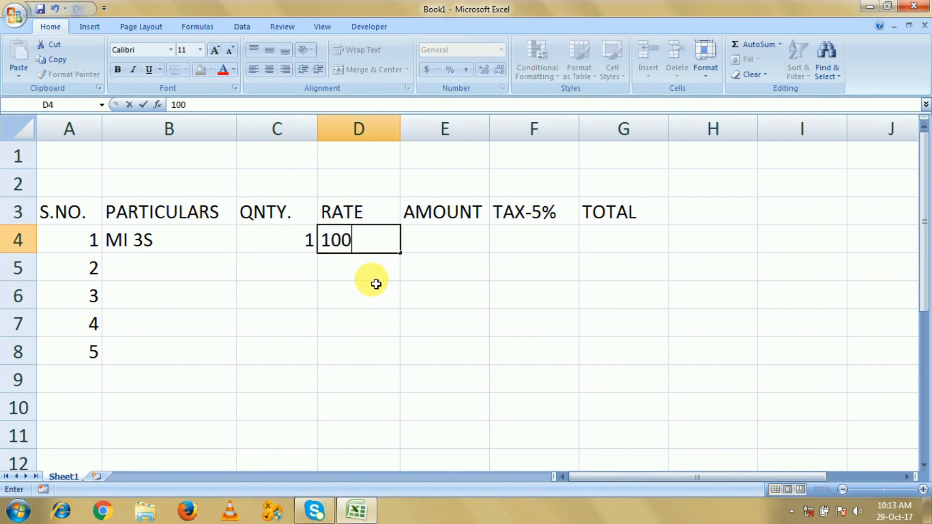
{"action": "key", "text": "Tab"}
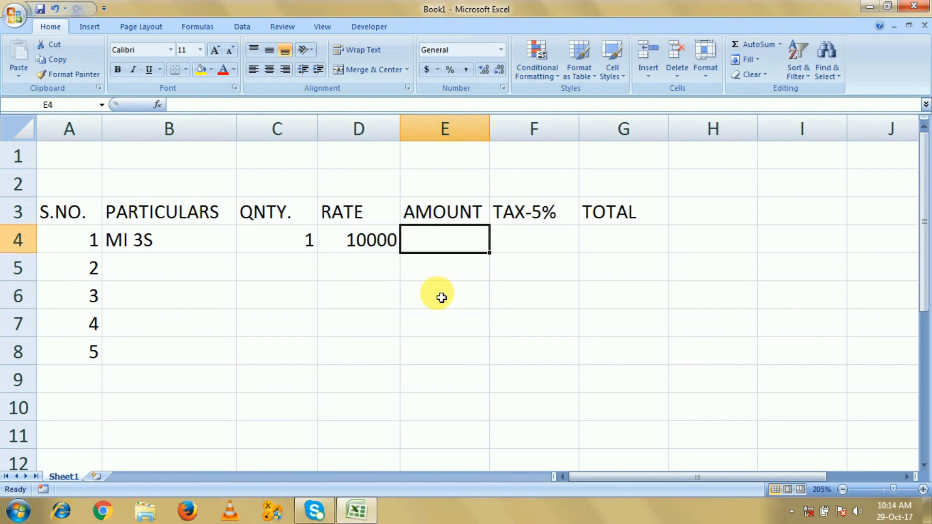
Step: Calculate the first item's amount in E4 as quantity times rate with the formula =C4*D4
{"action": "type", "text": "="}
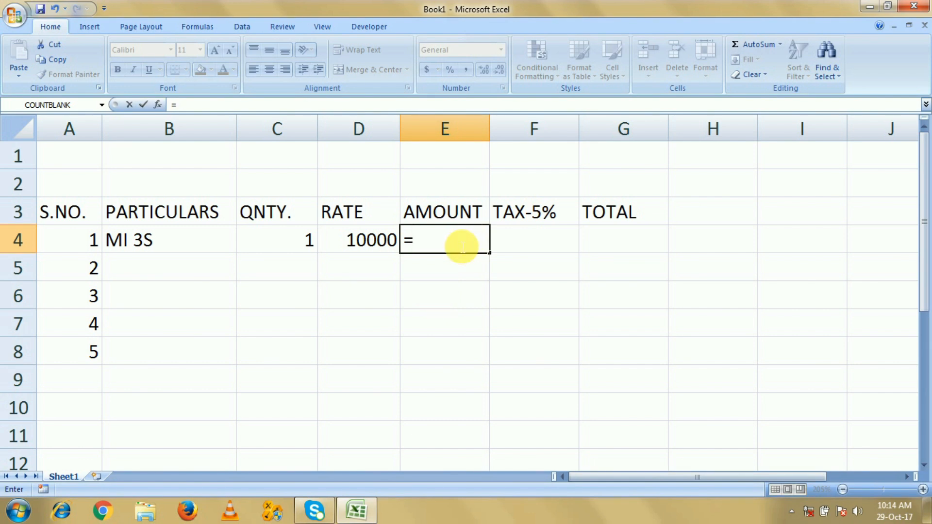
{"action": "left_click", "coordinate": [299, 247]}
{"action": "type", "text": "*"}
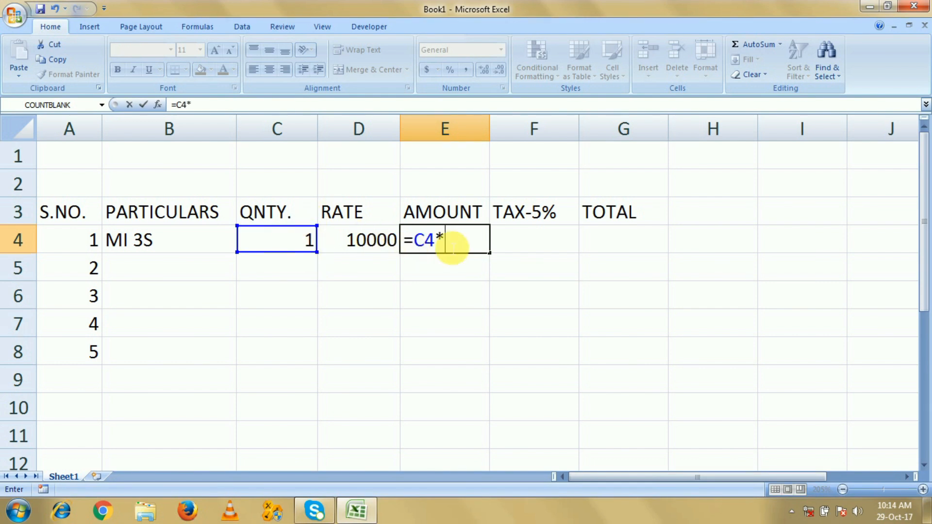
{"action": "left_click", "coordinate": [377, 241]}
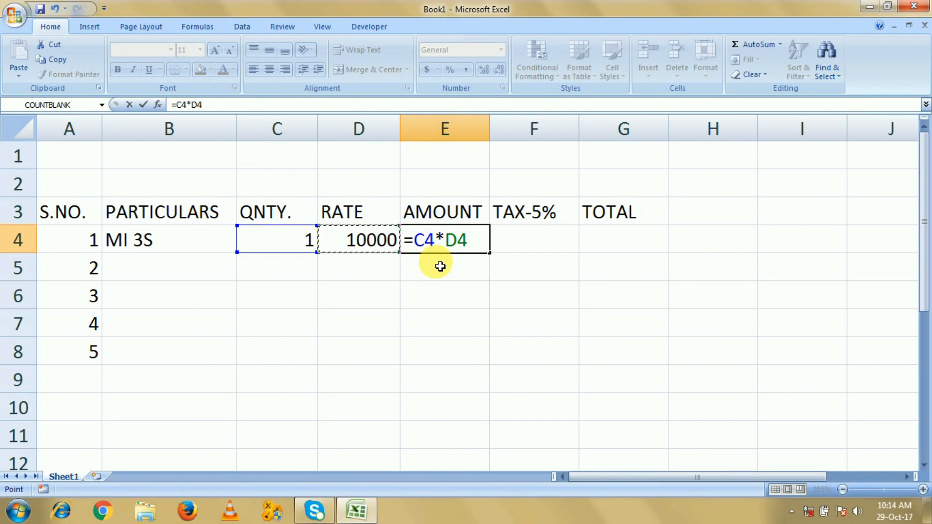
{"action": "key", "text": "Return"}
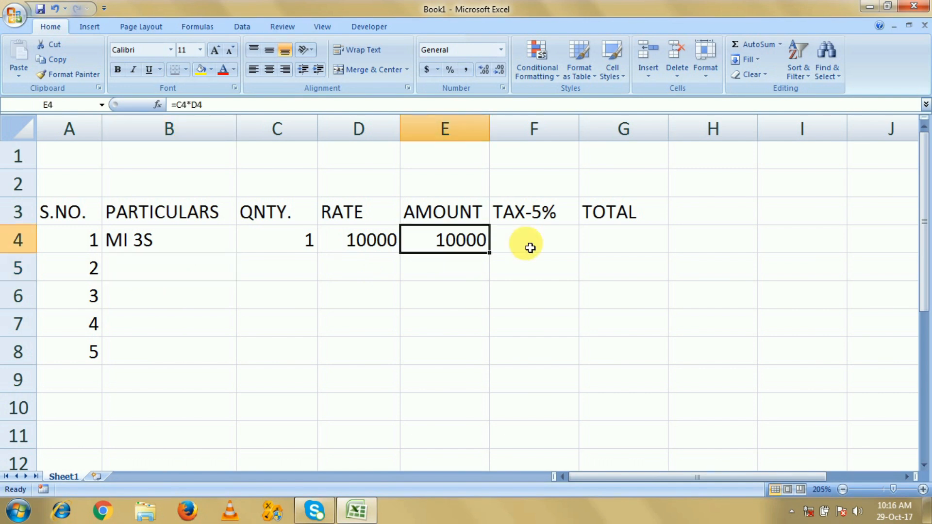
Step: Calculate the first item's tax in F4 with the formula =E4*5%
{"action": "left_click", "coordinate": [531, 241]}
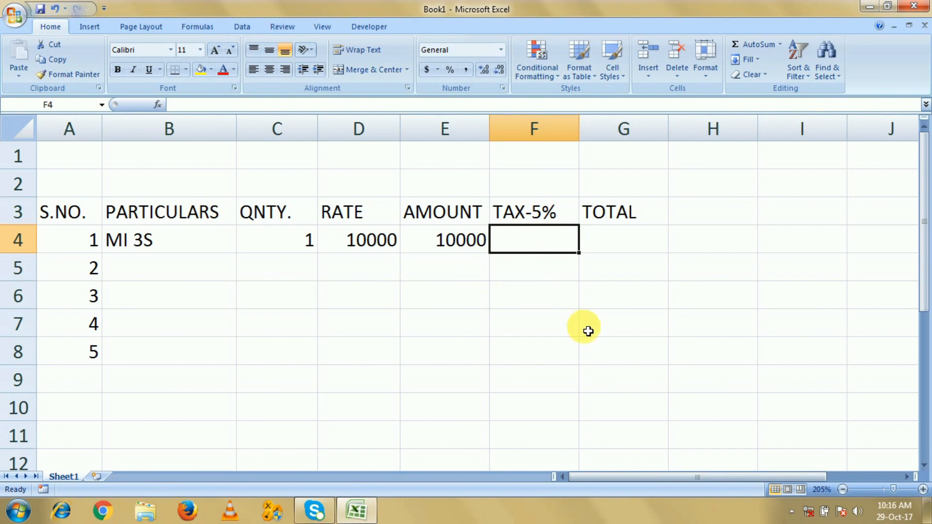
{"action": "type", "text": "="}
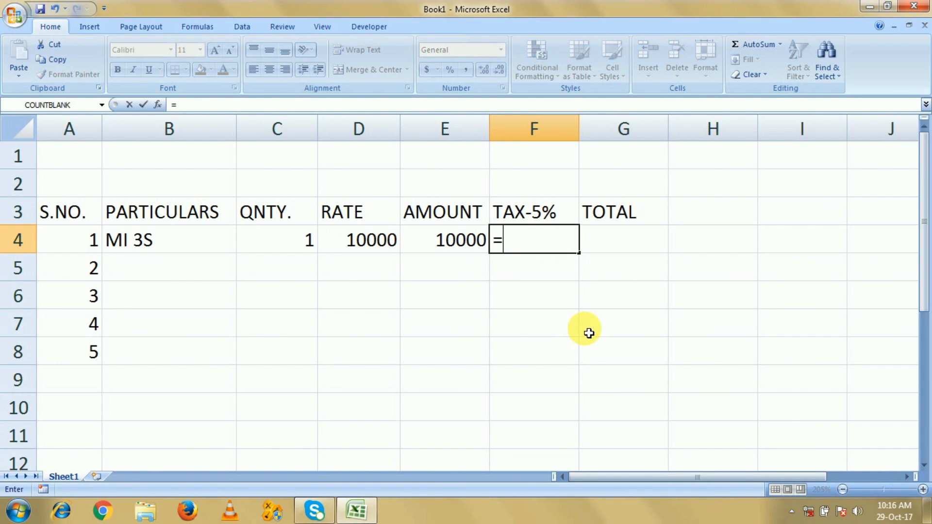
{"action": "left_click", "coordinate": [452, 246]}
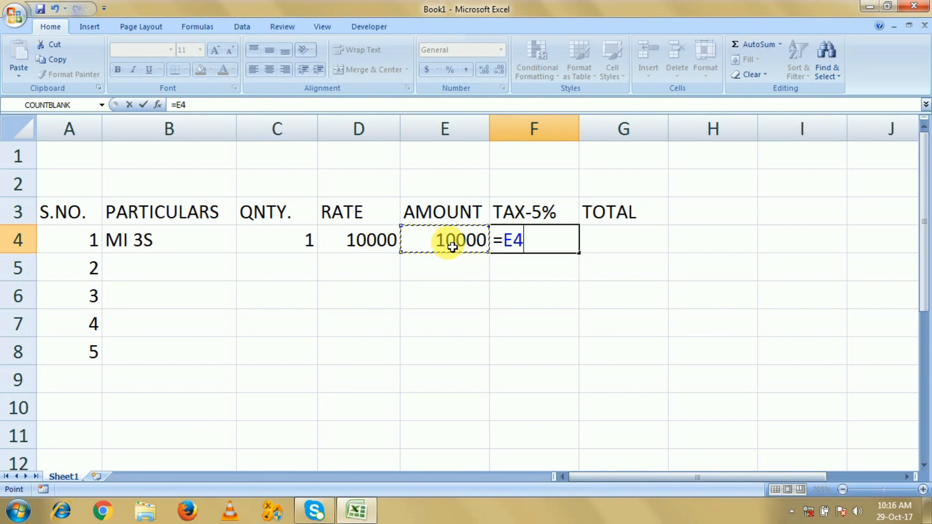
{"action": "type", "text": "*"}
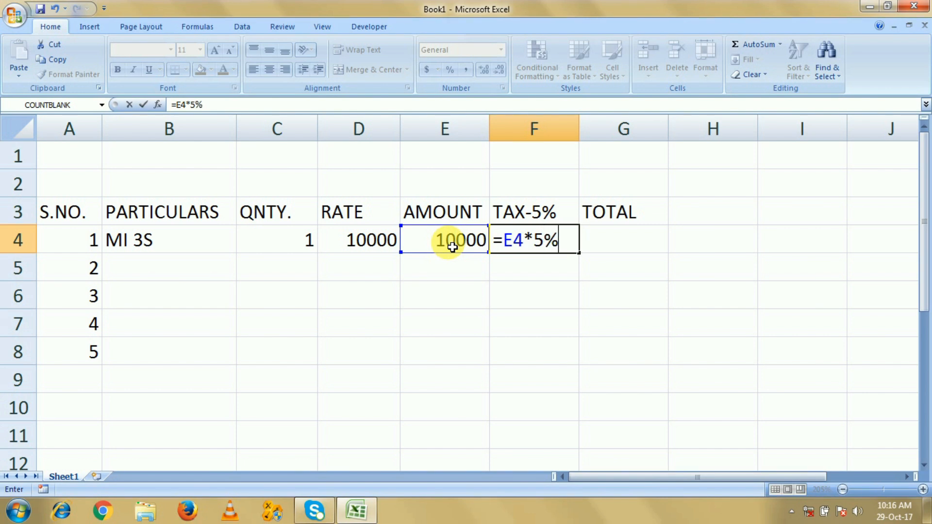
{"action": "key", "text": "Tab"}
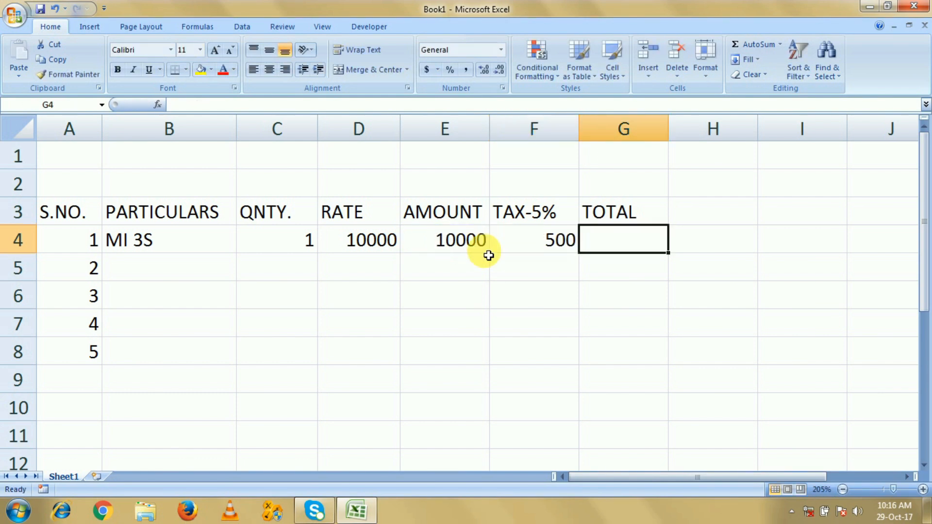
Step: Calculate the first item's total in G4 by adding amount and tax with the formula =E4+F4
{"action": "left_click", "coordinate": [473, 245]}
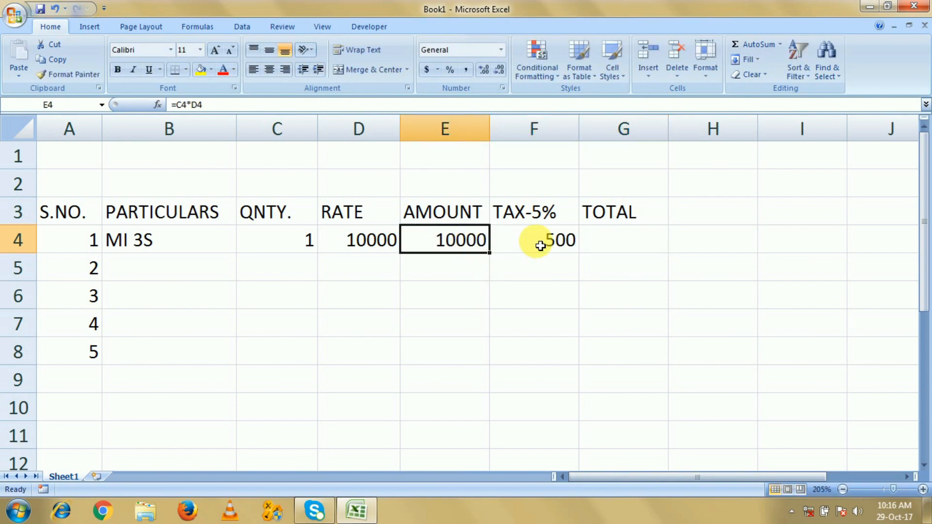
{"action": "left_click", "coordinate": [540, 245]}
{"action": "left_click", "coordinate": [466, 246]}
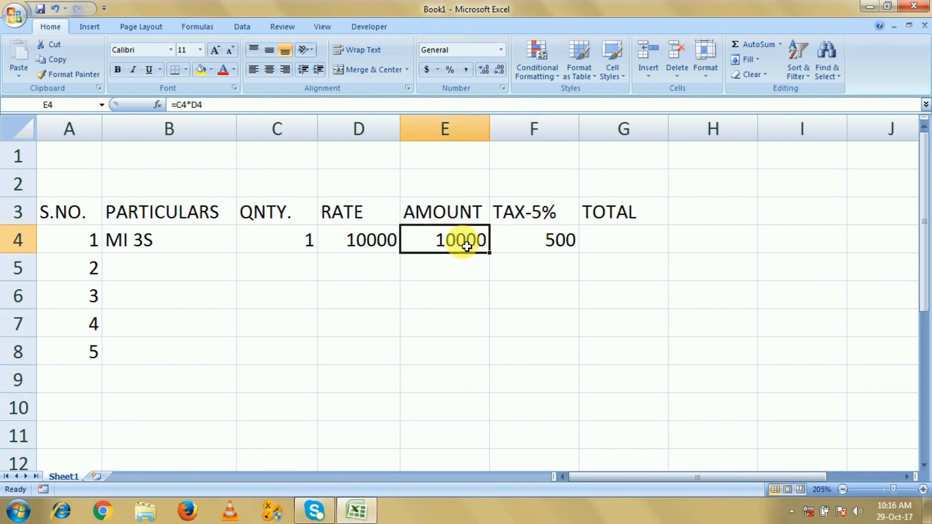
{"action": "left_click", "coordinate": [544, 248]}
{"action": "left_click", "coordinate": [470, 242]}
{"action": "left_click", "coordinate": [542, 247]}
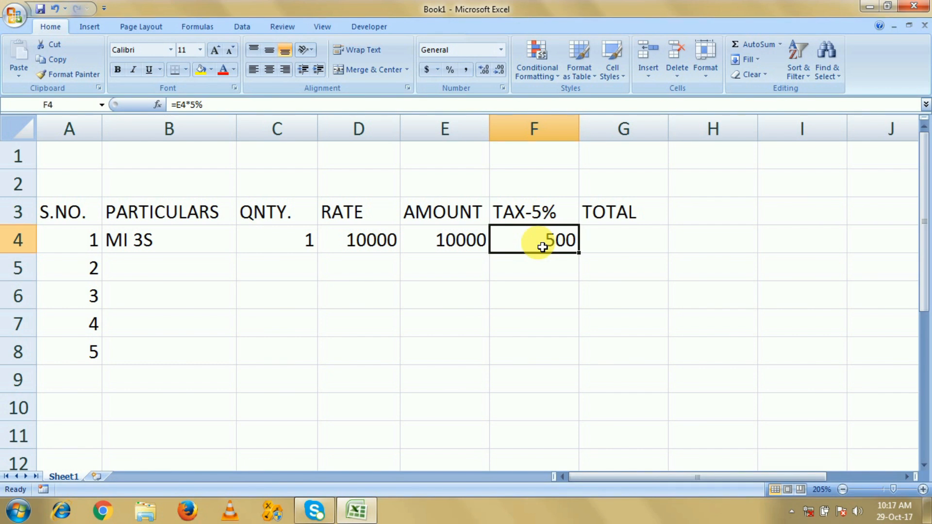
{"action": "left_click", "coordinate": [619, 245]}
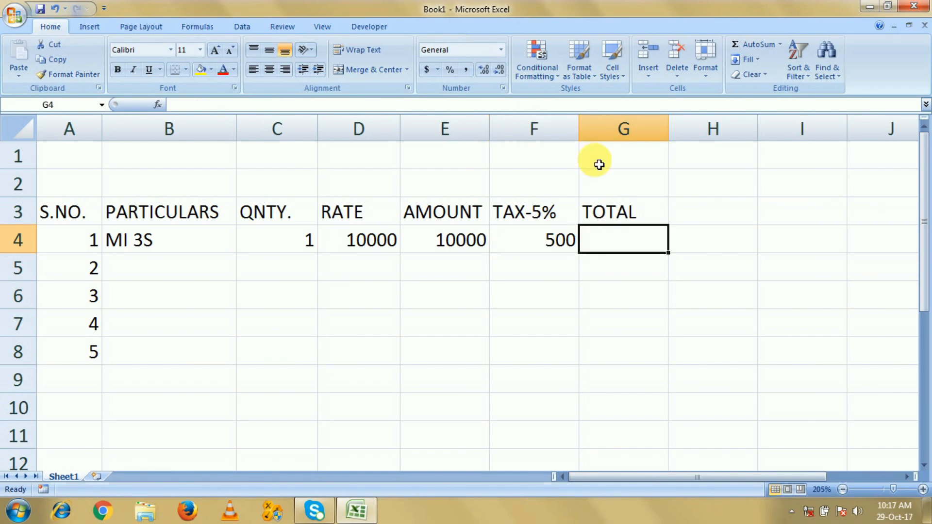
{"action": "type", "text": "="}
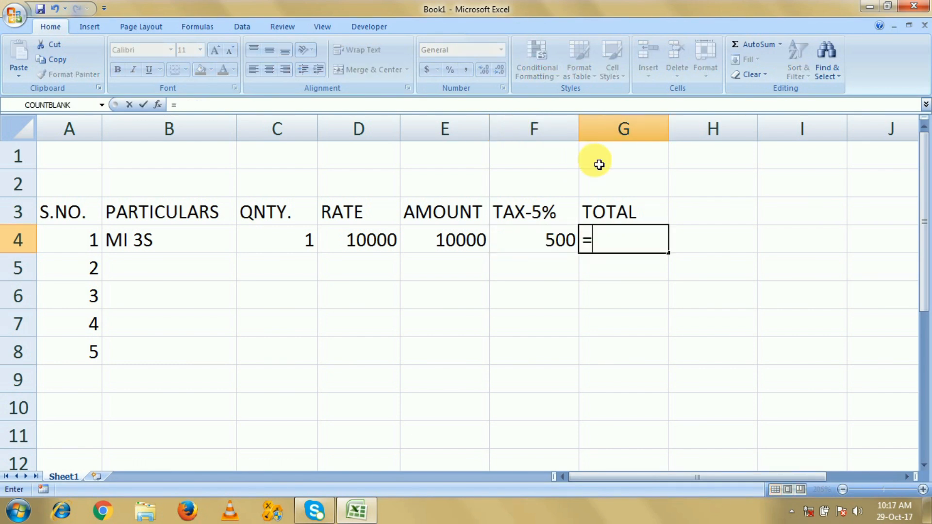
{"action": "left_click", "coordinate": [470, 248]}
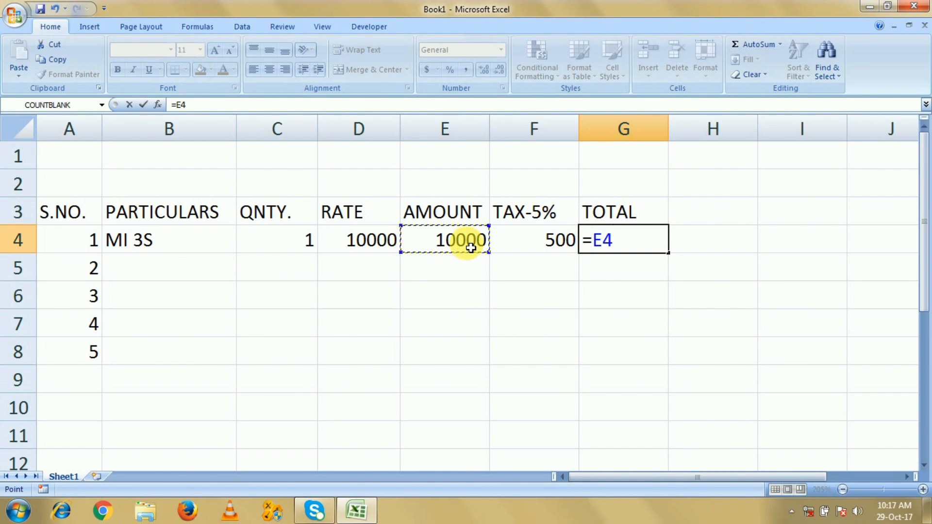
{"action": "type", "text": "+"}
{"action": "left_click", "coordinate": [554, 242]}
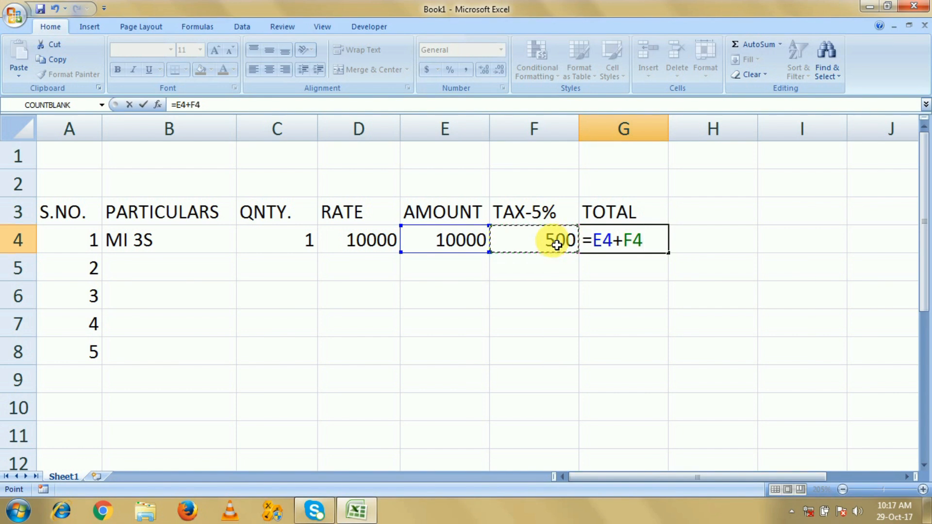
{"action": "key", "text": "Return"}
Step: Review the first item's row from B4 to G4, checking the amount, tax and total cells
{"action": "left_click_drag", "start_coordinate": [128, 240], "coordinate": [624, 242]}
{"action": "left_click_drag", "start_coordinate": [159, 247], "coordinate": [392, 247]}
{"action": "left_click", "coordinate": [462, 246]}
{"action": "left_click", "coordinate": [548, 244]}
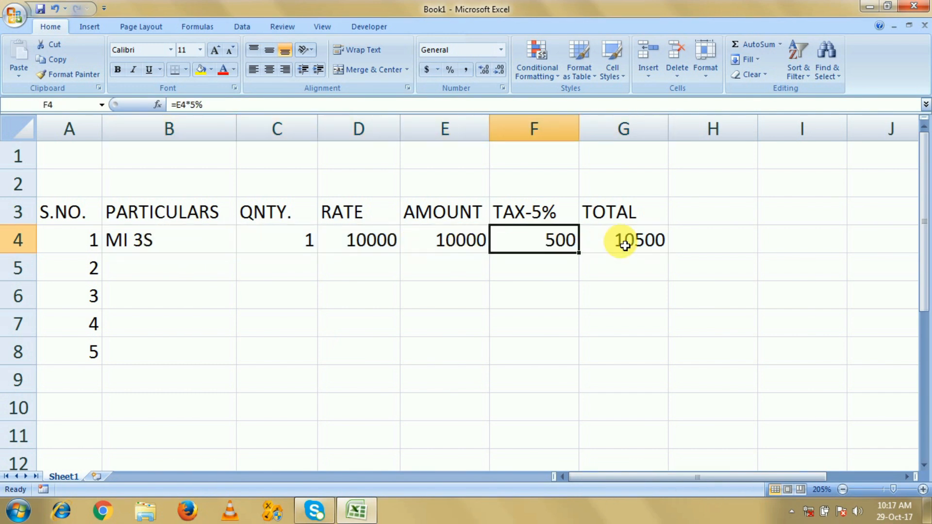
{"action": "left_click", "coordinate": [618, 241]}
{"action": "left_click", "coordinate": [561, 245]}
{"action": "left_click", "coordinate": [470, 251]}
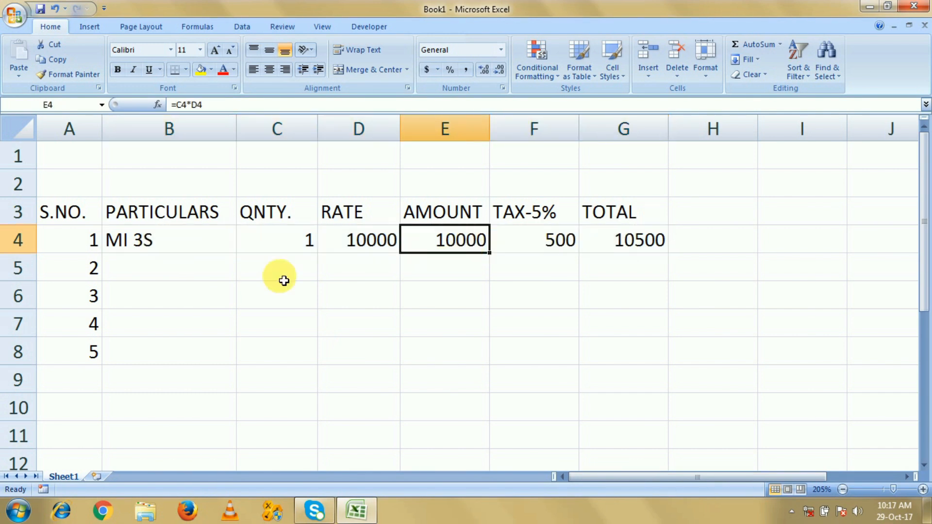
Step: Fill in the second item in row 5 by copying the particulars and rate from row 4 and entering quantity 2
{"action": "left_click", "coordinate": [185, 275]}
{"action": "key", "text": "ctrl+d"}
{"action": "key", "text": "Tab"}
{"action": "type", "text": "2"}
{"action": "key", "text": "Tab"}
{"action": "key", "text": "ctrl+d"}
{"action": "key", "text": "Tab"}
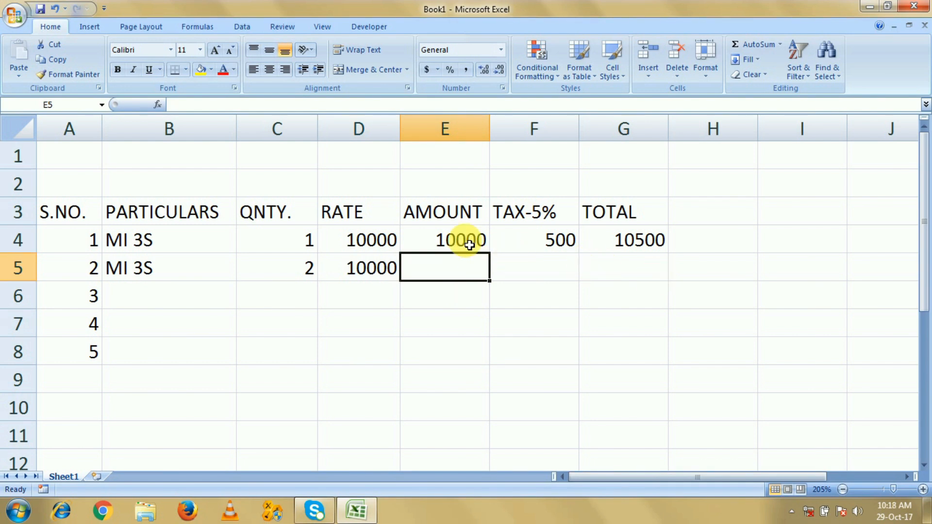
Step: Fill the amount, tax and total formulas in E4:G4 together down to row 8
{"action": "left_click", "coordinate": [487, 242]}
{"action": "left_click_drag", "start_coordinate": [489, 242], "coordinate": [613, 242]}
{"action": "left_click", "coordinate": [534, 241]}
{"action": "left_click", "coordinate": [618, 243]}
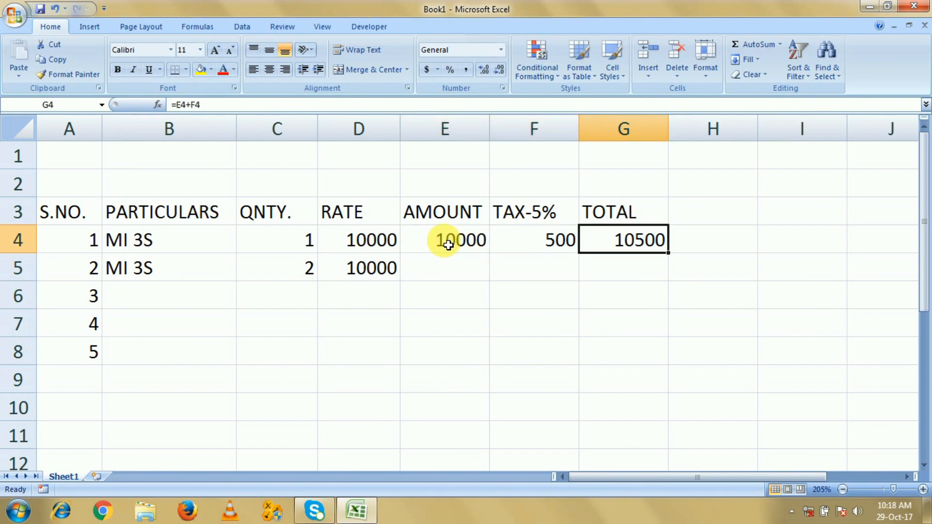
{"action": "left_click", "coordinate": [449, 242]}
{"action": "left_click_drag", "start_coordinate": [452, 244], "coordinate": [604, 242]}
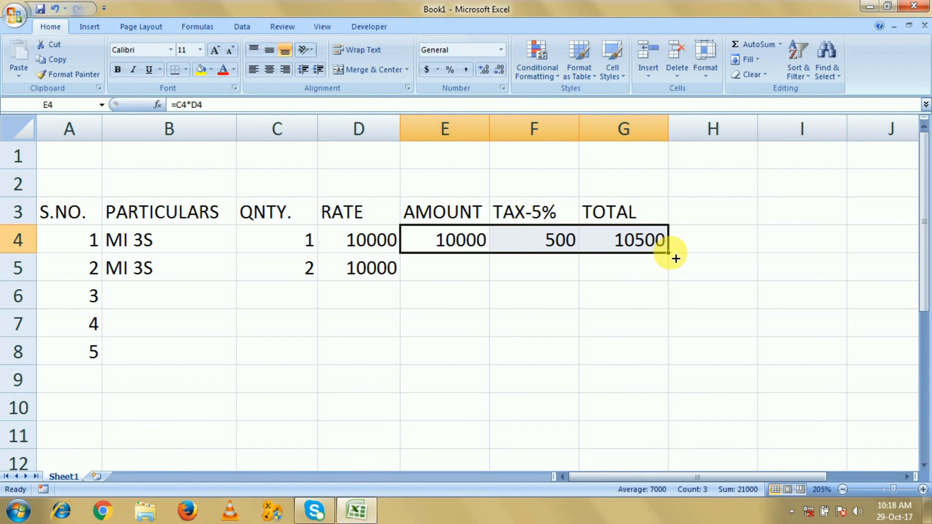
{"action": "left_click_drag", "start_coordinate": [676, 258], "coordinate": [693, 359]}
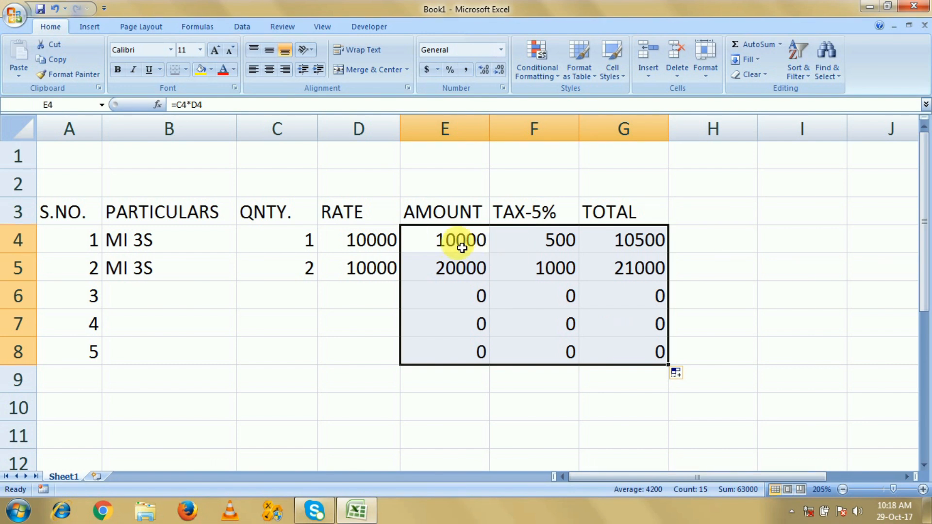
Step: Clear the copied amount, tax and total formulas from E5:G8
{"action": "left_click_drag", "start_coordinate": [462, 248], "coordinate": [599, 246]}
{"action": "left_click_drag", "start_coordinate": [443, 266], "coordinate": [652, 359]}
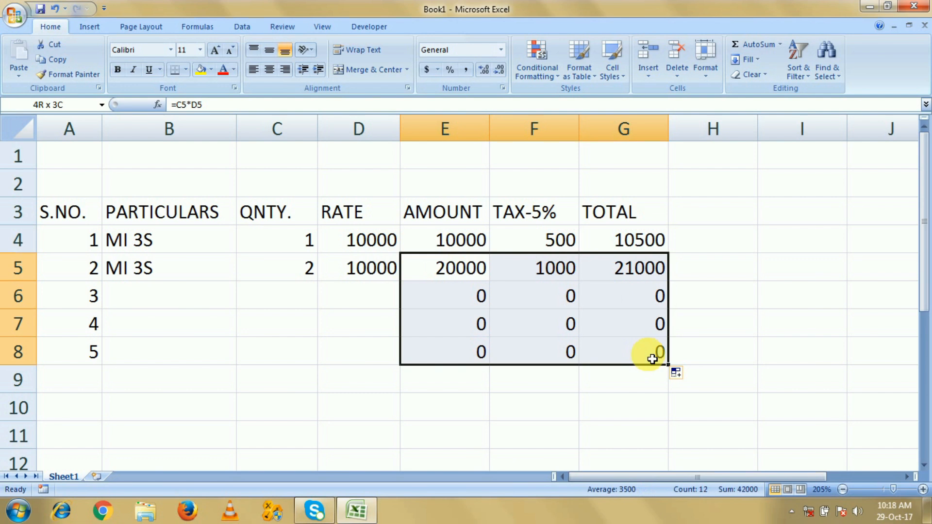
{"action": "key", "text": "Delete"}
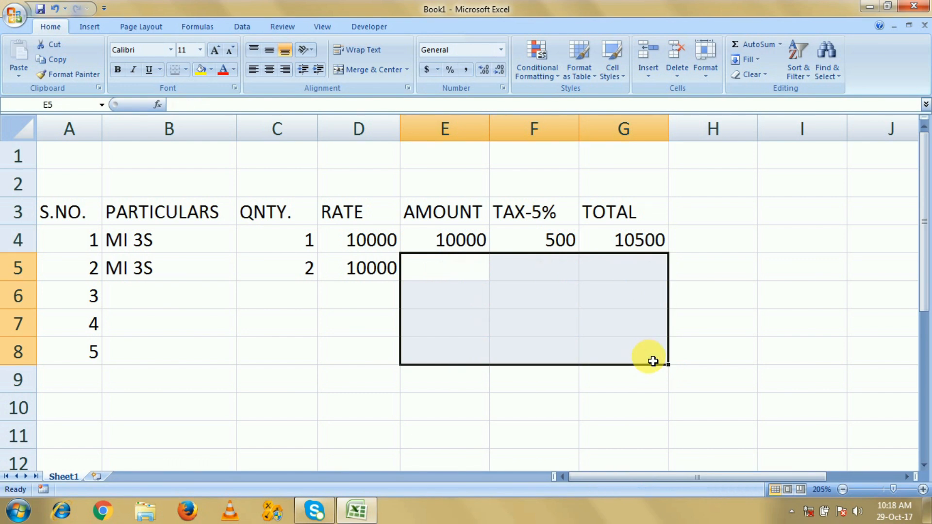
Step: Fill the TOTAL, TAX-5% and AMOUNT formulas from row 4 down to row 9, one column at a time
{"action": "left_click", "coordinate": [649, 238]}
{"action": "left_click_drag", "start_coordinate": [673, 259], "coordinate": [685, 389]}
{"action": "left_click", "coordinate": [546, 239]}
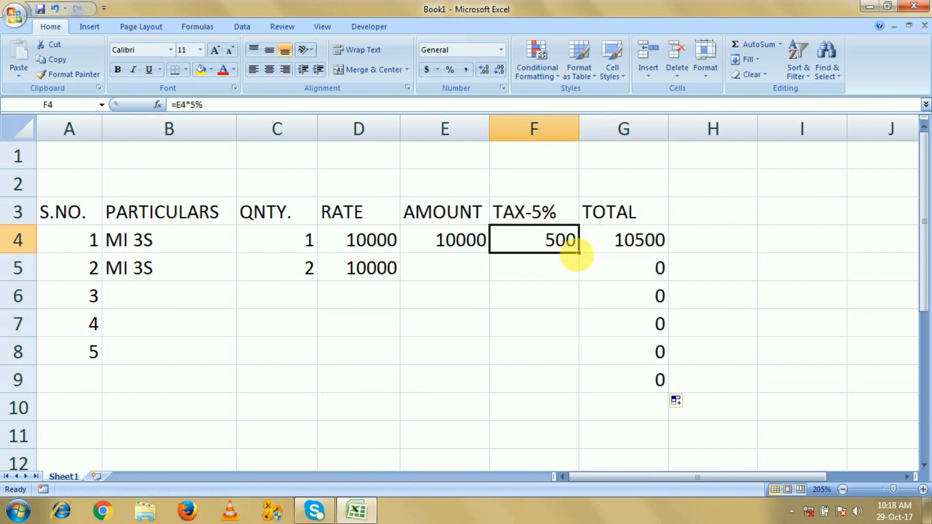
{"action": "left_click_drag", "start_coordinate": [581, 261], "coordinate": [598, 386]}
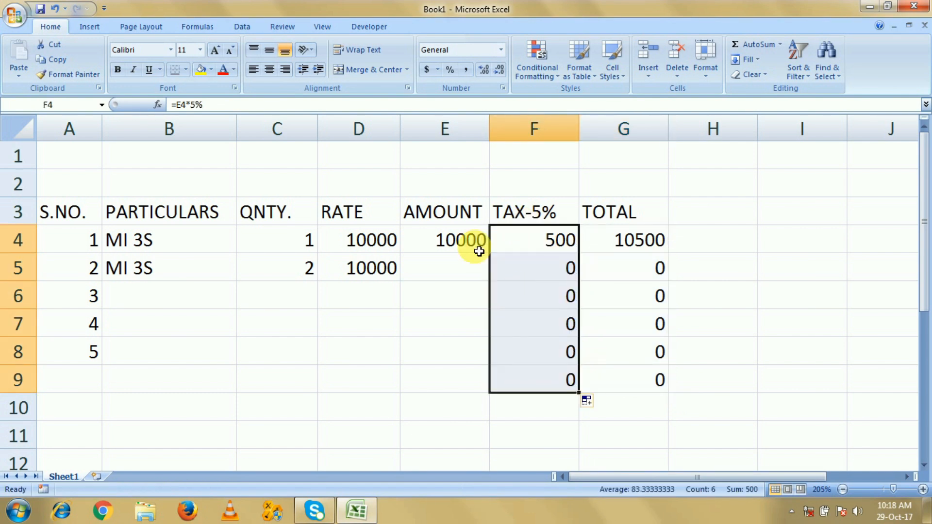
{"action": "left_click", "coordinate": [474, 246]}
{"action": "left_click_drag", "start_coordinate": [489, 253], "coordinate": [511, 383]}
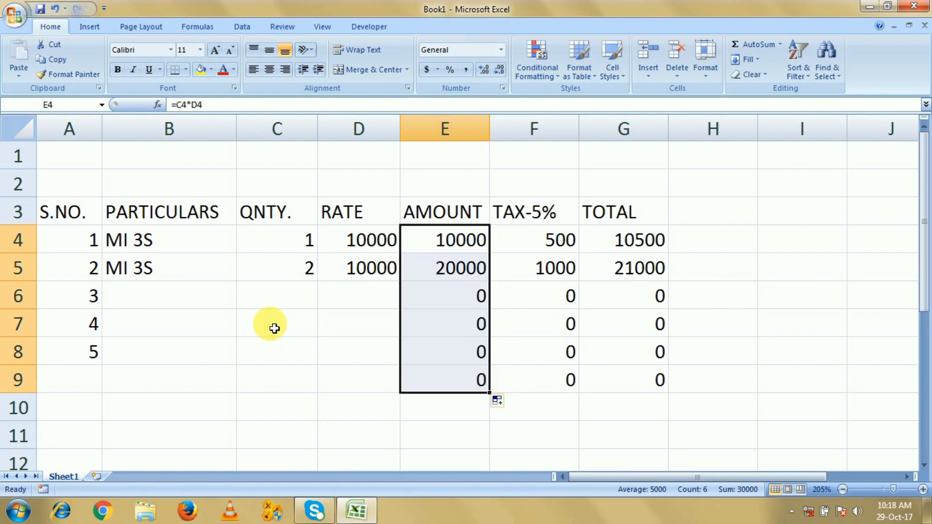
Step: Fill in the third item in row 6 with particulars NOKIA X6, quantity 10 and rate 6666
{"action": "left_click", "coordinate": [165, 303]}
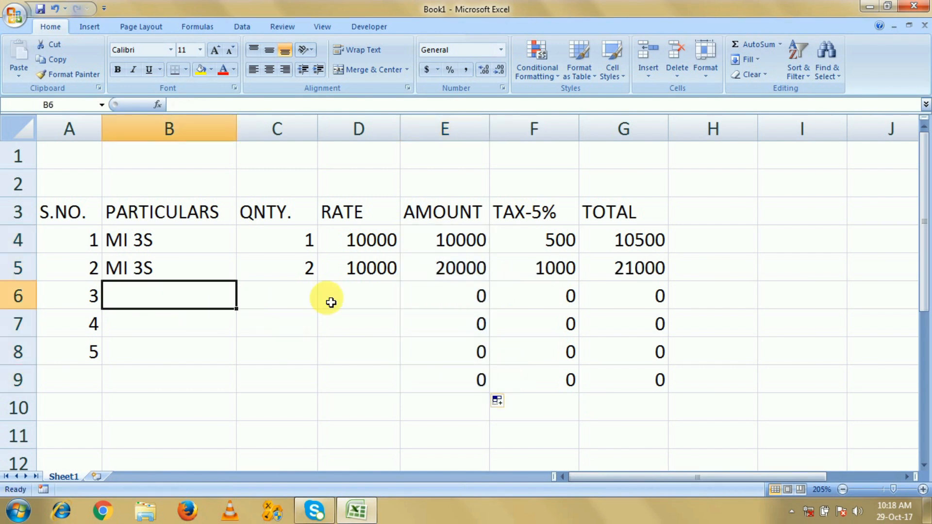
{"action": "left_click", "coordinate": [364, 299]}
{"action": "key", "text": "Left"}
{"action": "key", "text": "Left"}
{"action": "type", "text": "NOKIA X6"}
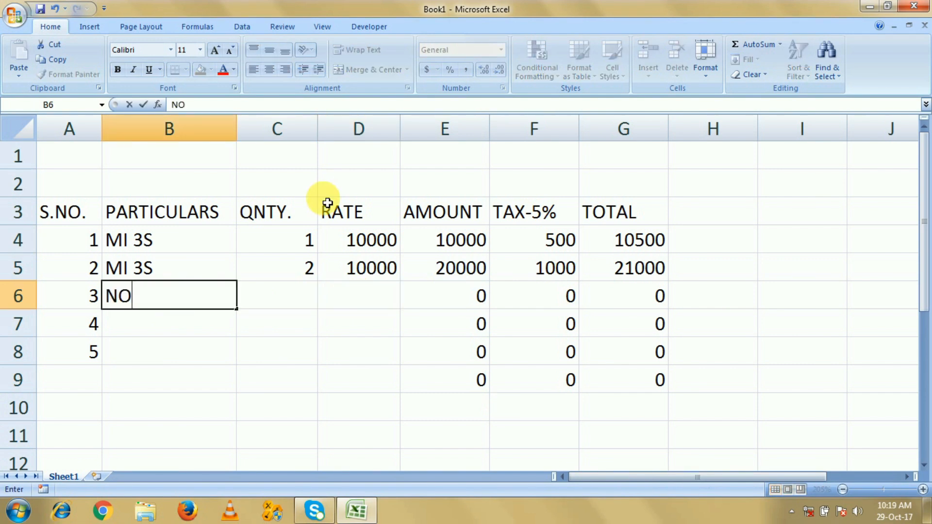
{"action": "key", "text": "Tab"}
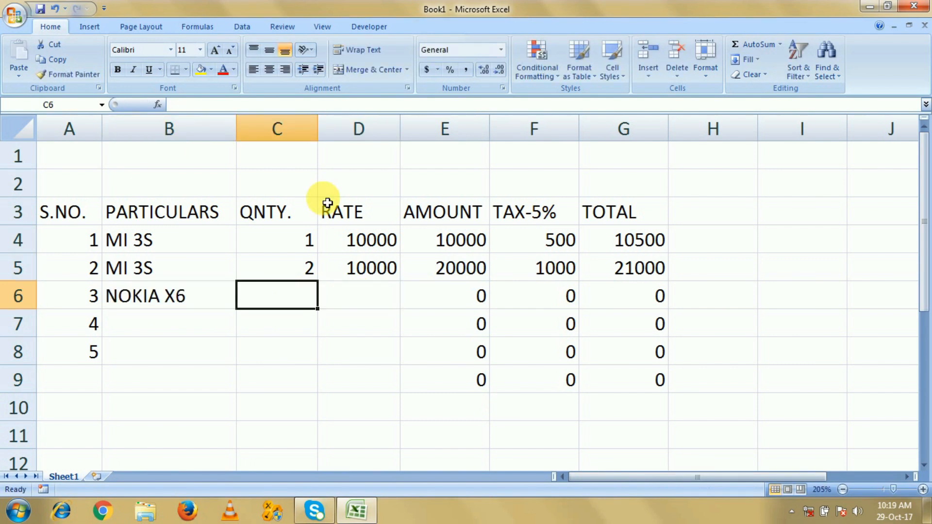
{"action": "type", "text": "10"}
{"action": "key", "text": "Tab"}
{"action": "type", "text": "6666"}
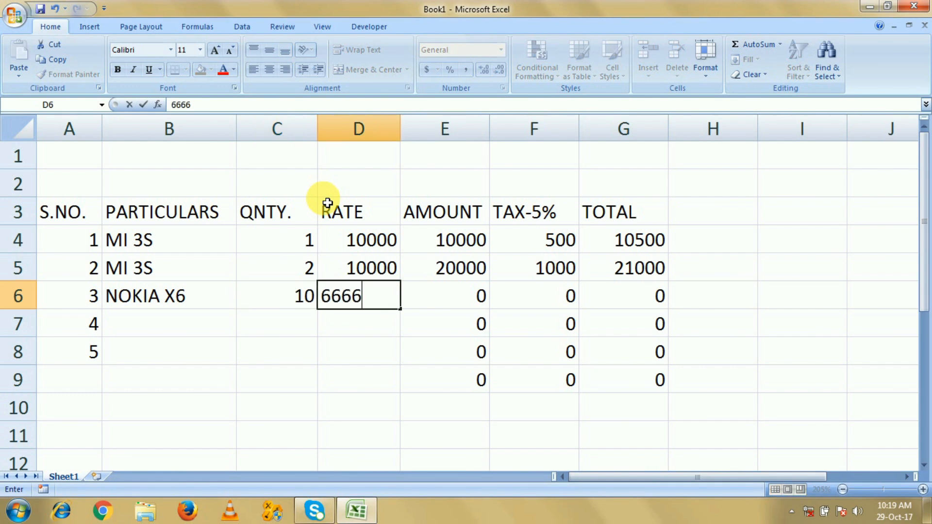
{"action": "key", "text": "Tab"}
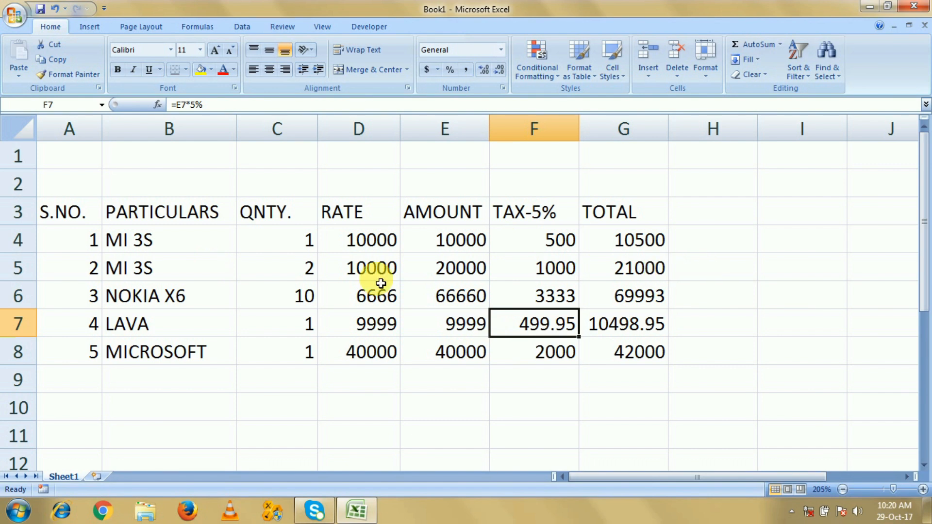
{"action": "left_click_drag", "start_coordinate": [316, 385], "coordinate": [651, 381]}
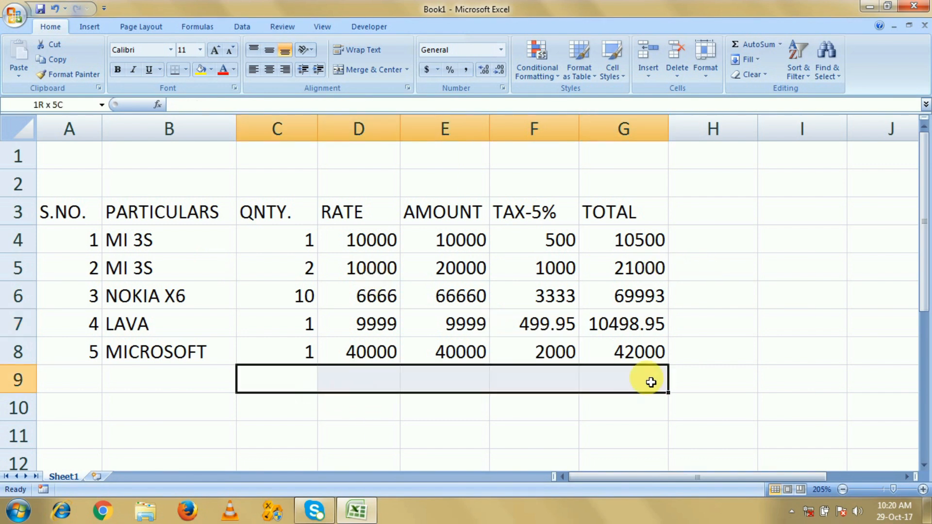
{"action": "left_click", "coordinate": [475, 433]}
{"action": "left_click_drag", "start_coordinate": [316, 382], "coordinate": [628, 389]}
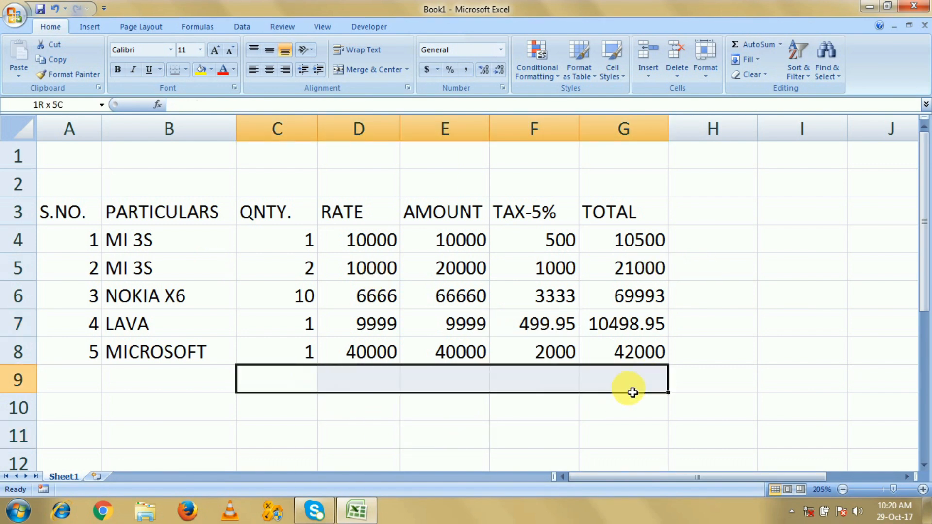
{"action": "left_click", "coordinate": [573, 428]}
{"action": "left_click_drag", "start_coordinate": [309, 387], "coordinate": [630, 389]}
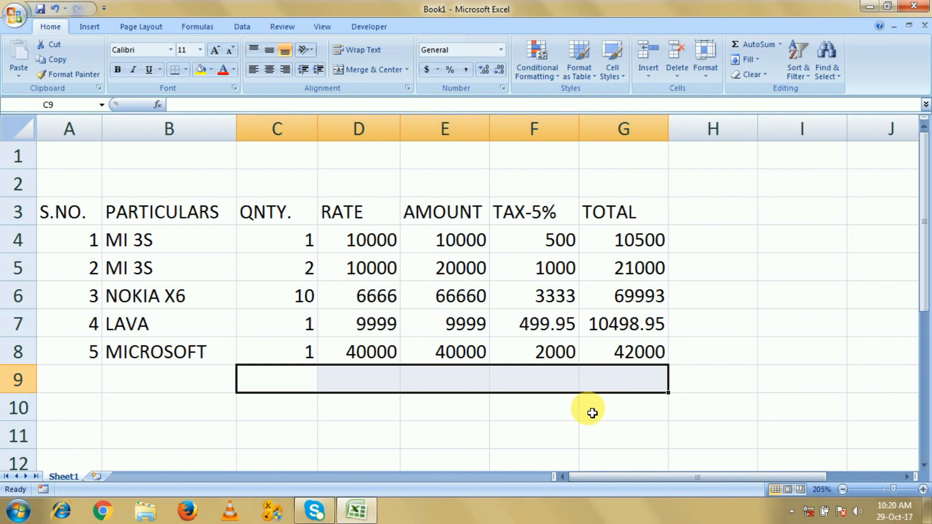
{"action": "left_click", "coordinate": [342, 415]}
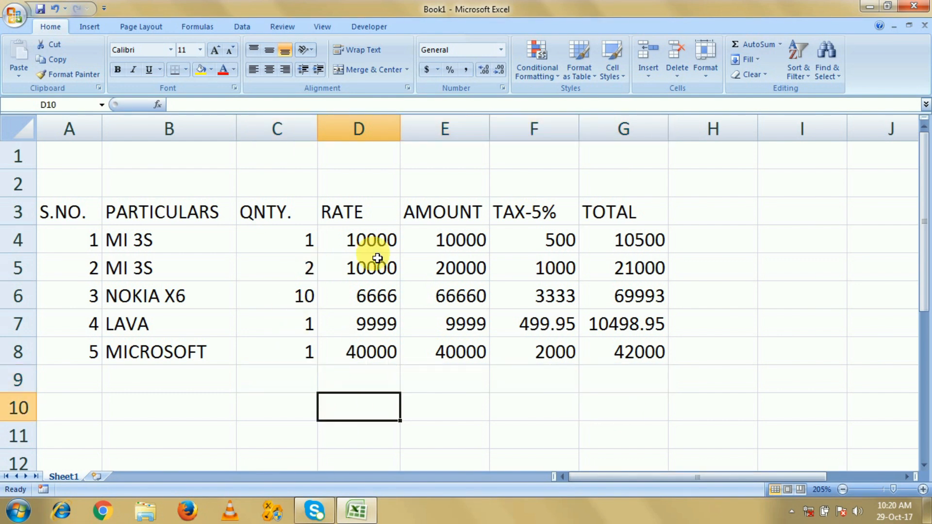
{"action": "left_click_drag", "start_coordinate": [366, 241], "coordinate": [374, 353]}
{"action": "left_click", "coordinate": [370, 409]}
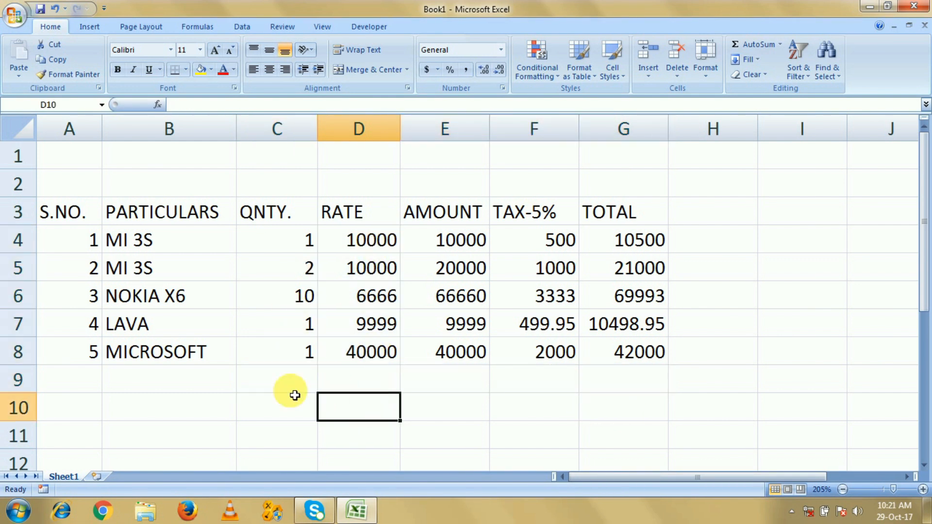
Step: Enter the formula =C4+C5+C6+C7+C8 in C10 to add up the quantities cell by cell
{"action": "left_click", "coordinate": [298, 403]}
{"action": "type", "text": "="}
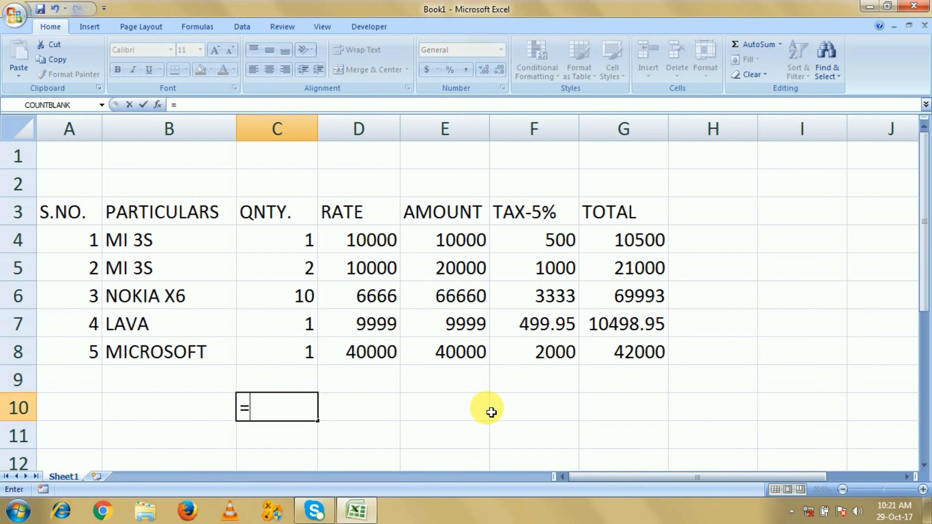
{"action": "left_click", "coordinate": [285, 241]}
{"action": "type", "text": "+"}
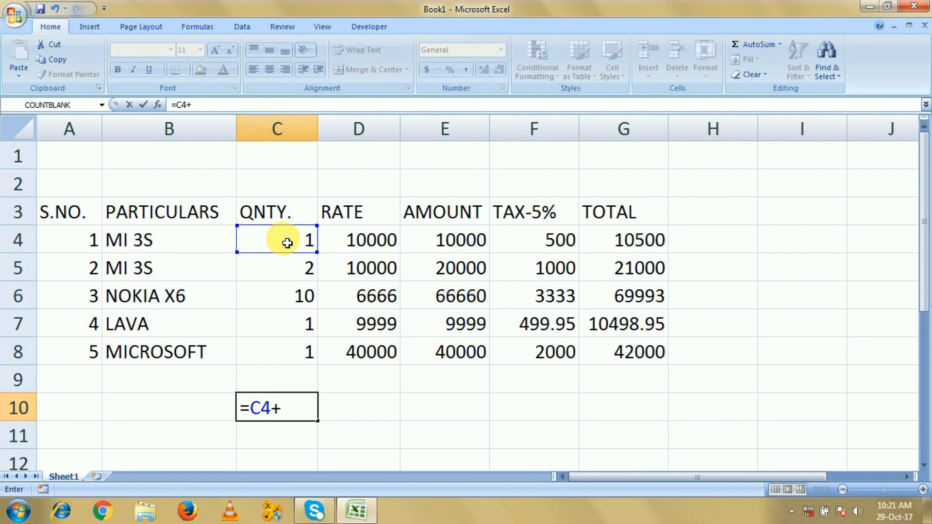
{"action": "left_click", "coordinate": [291, 268]}
{"action": "type", "text": "+"}
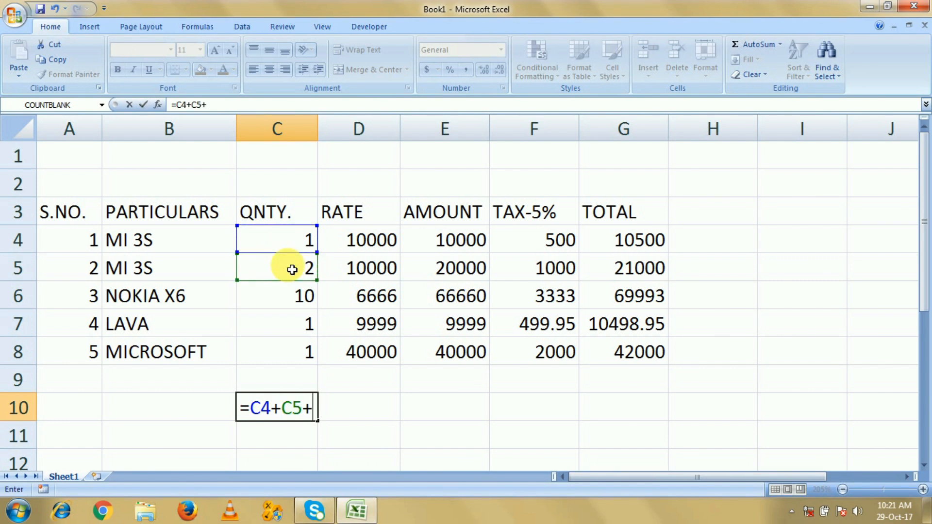
{"action": "left_click", "coordinate": [295, 299]}
{"action": "type", "text": "+"}
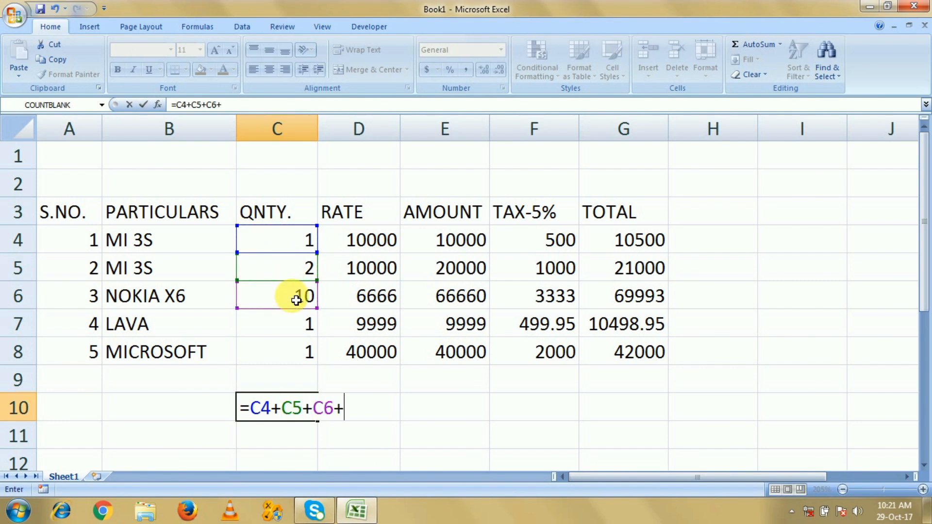
{"action": "left_click", "coordinate": [300, 328]}
{"action": "type", "text": "+"}
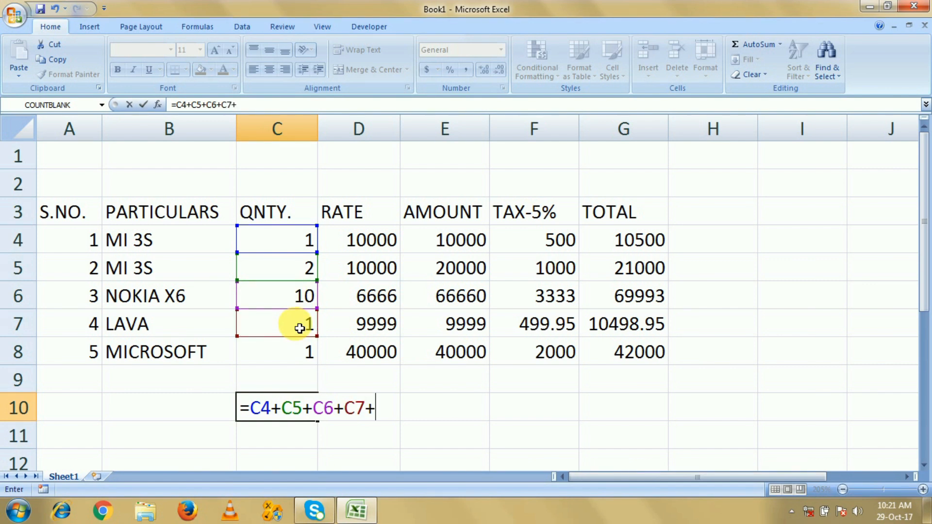
{"action": "left_click", "coordinate": [294, 351]}
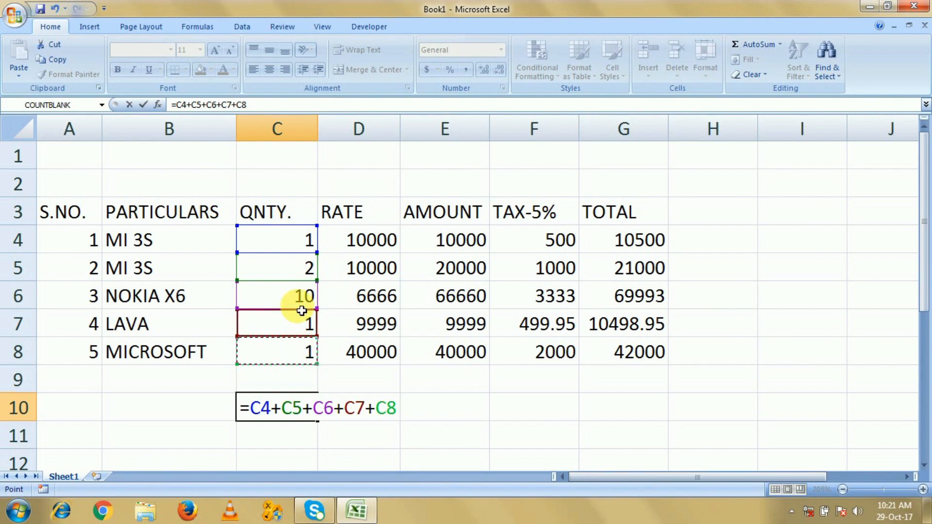
{"action": "key", "text": "Return"}
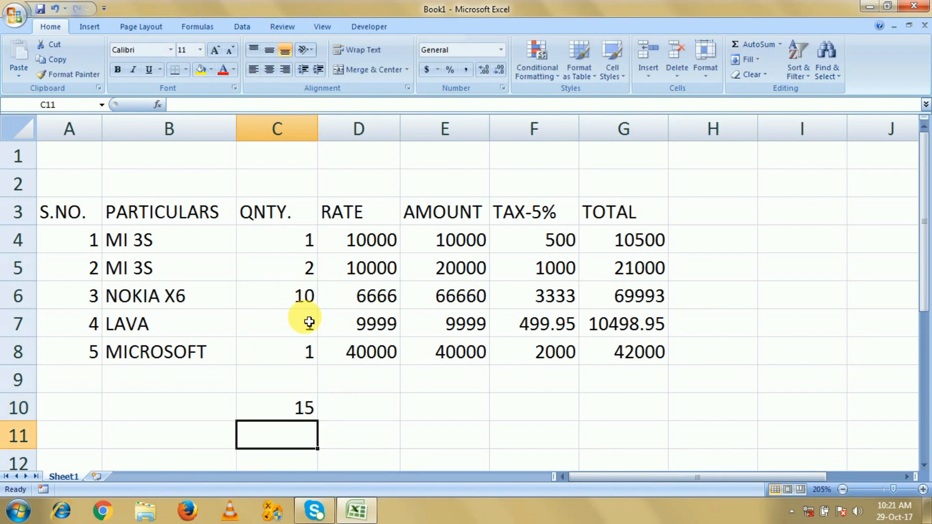
Step: Fill the cell-by-cell addition formula from C10 across row 10 to G10
{"action": "left_click", "coordinate": [304, 407]}
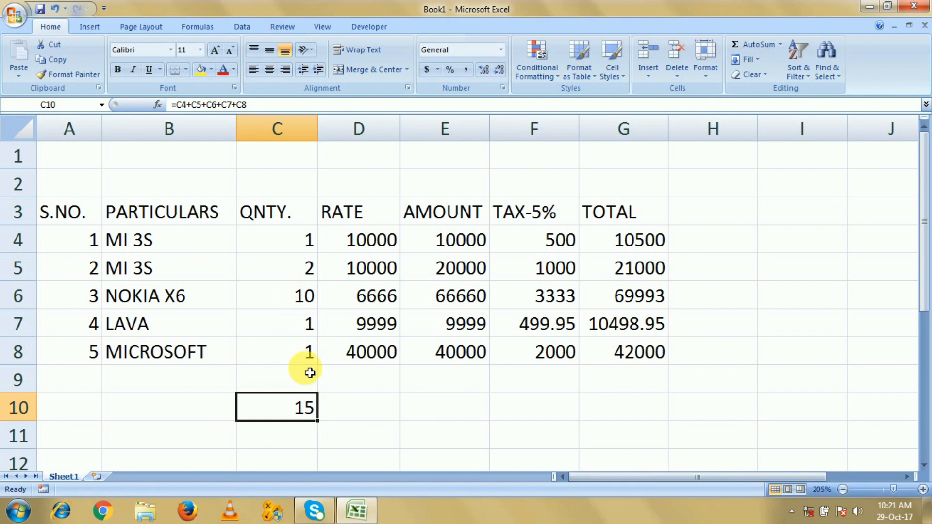
{"action": "left_click_drag", "start_coordinate": [374, 243], "coordinate": [381, 353]}
{"action": "left_click_drag", "start_coordinate": [461, 242], "coordinate": [463, 352]}
{"action": "left_click_drag", "start_coordinate": [546, 243], "coordinate": [556, 361]}
{"action": "left_click_drag", "start_coordinate": [645, 243], "coordinate": [648, 357]}
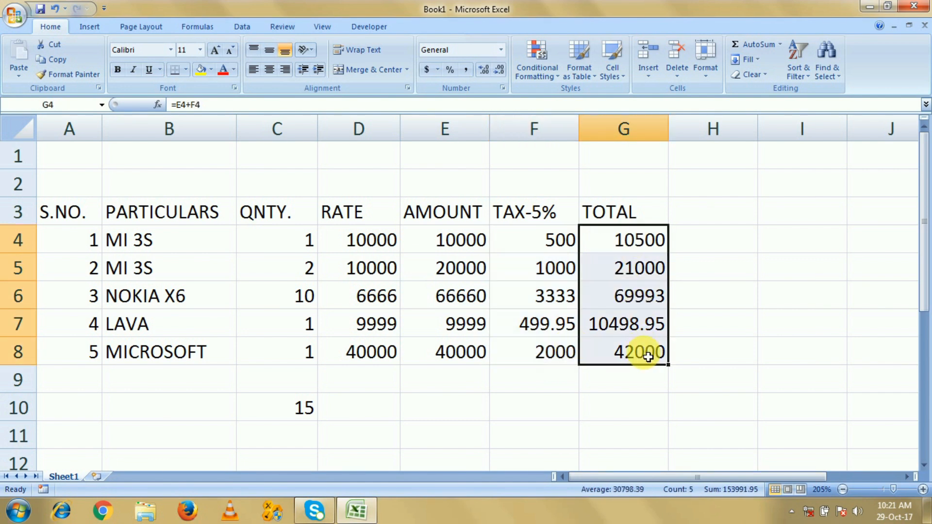
{"action": "left_click", "coordinate": [300, 407]}
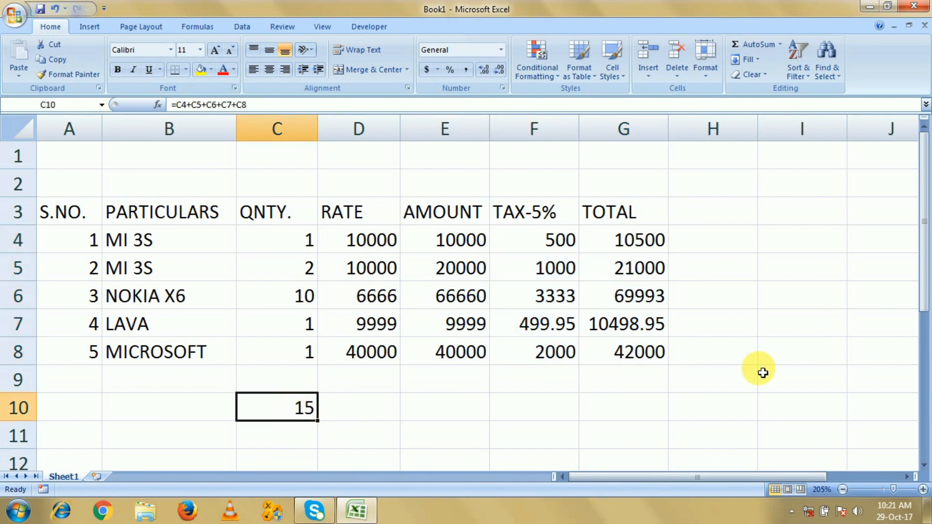
{"action": "left_click_drag", "start_coordinate": [322, 428], "coordinate": [636, 430]}
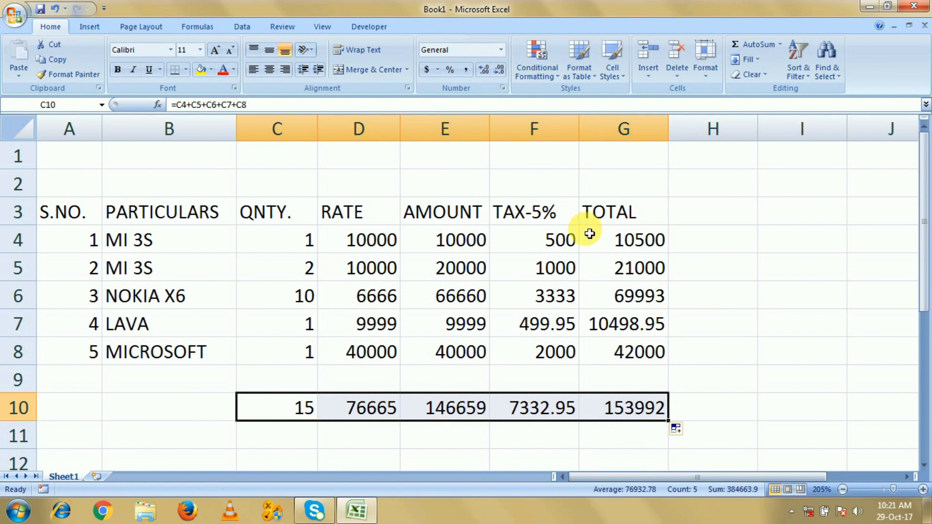
Step: Check the copied addition formulas in F10 and E10, and clear the rate sum from D10
{"action": "left_click", "coordinate": [551, 405]}
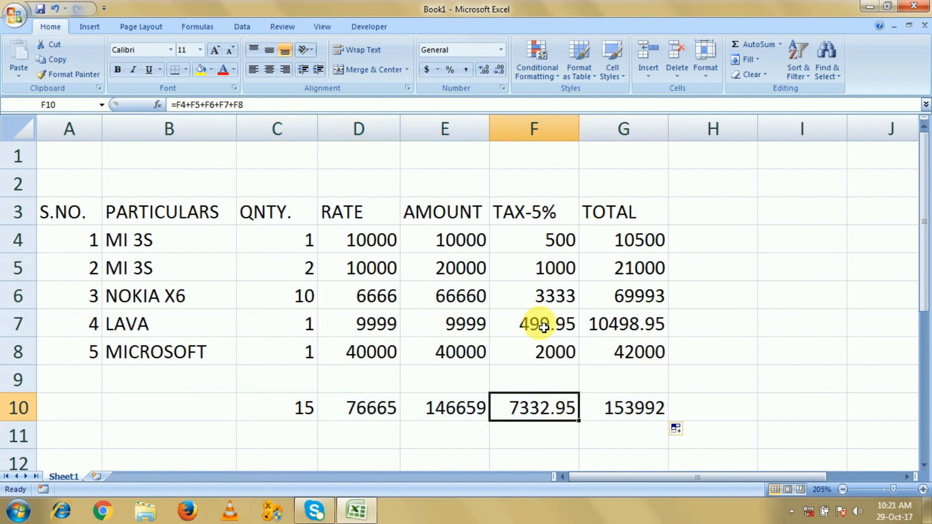
{"action": "key", "text": "Left"}
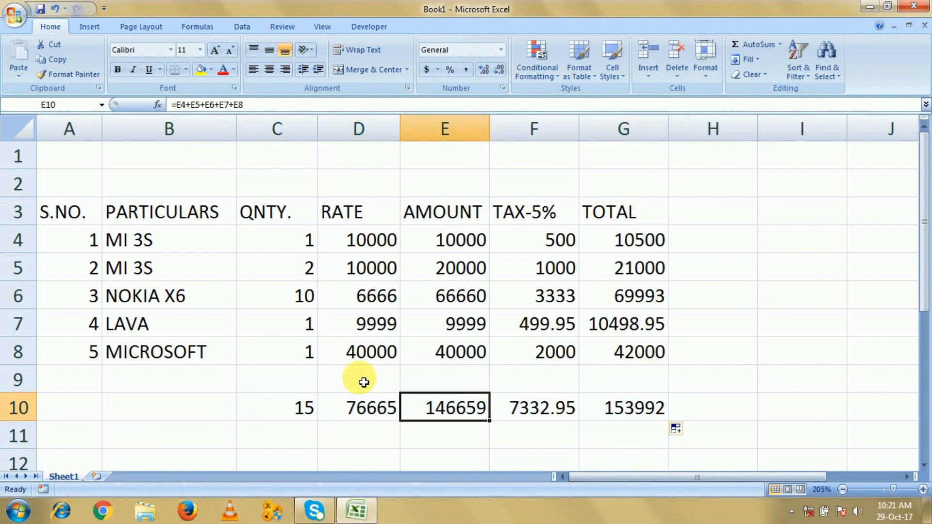
{"action": "left_click", "coordinate": [370, 412]}
{"action": "key", "text": "Delete"}
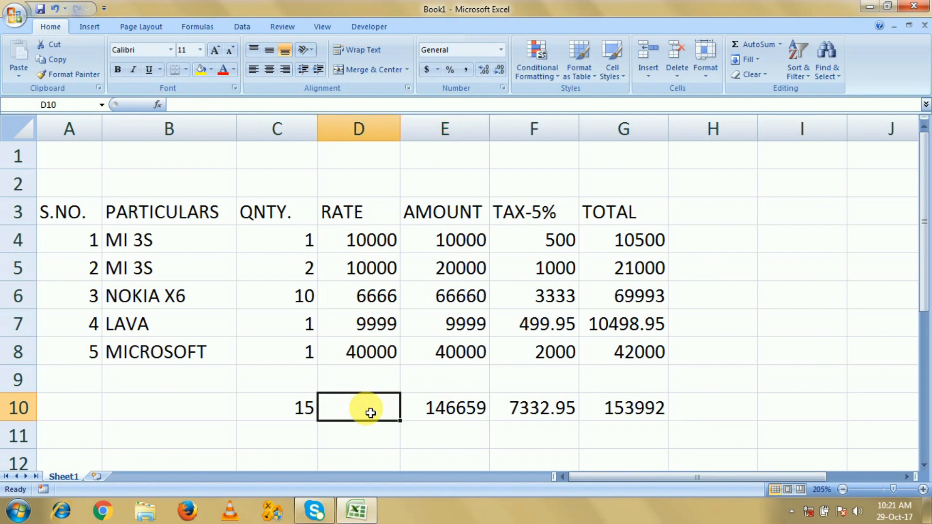
Step: Inspect the cells referenced by the addition formula in G10
{"action": "double_click", "coordinate": [629, 415]}
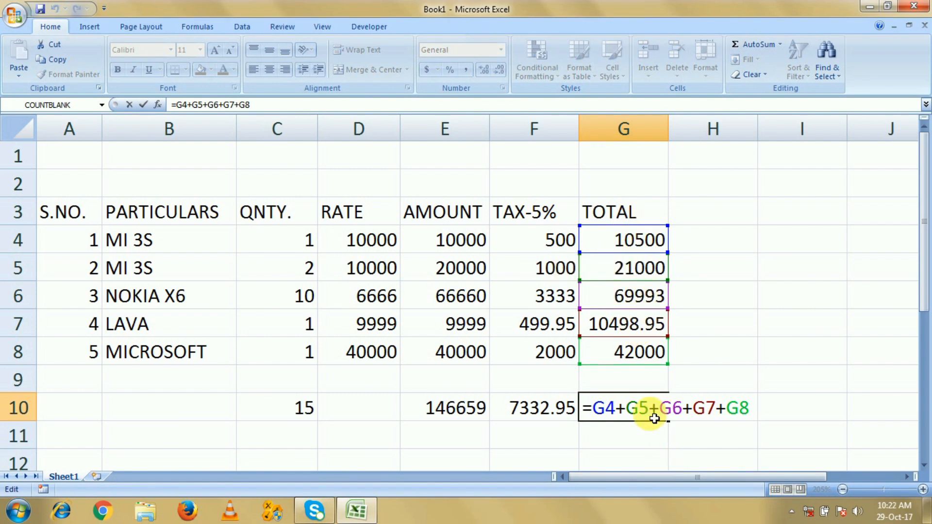
{"action": "left_click", "coordinate": [795, 313]}
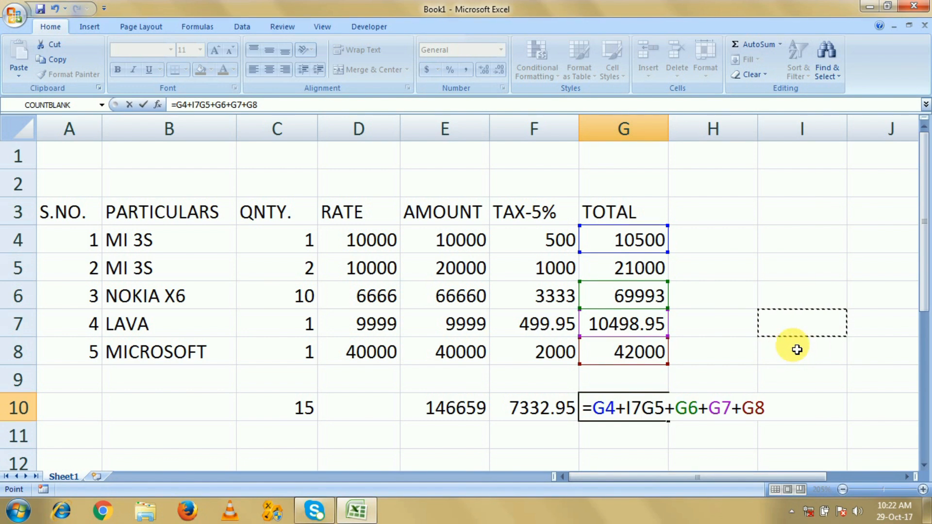
{"action": "key", "text": "Escape"}
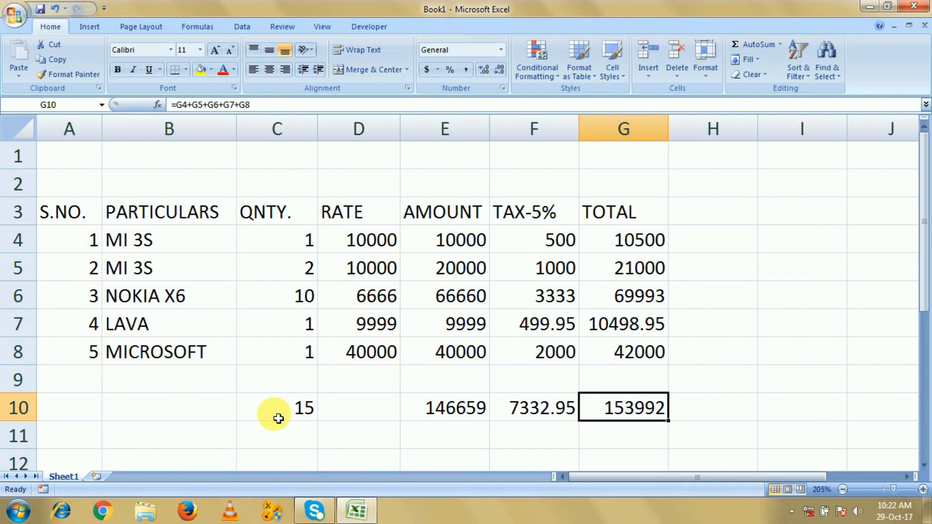
Step: Clear the addition formulas from E10:G10 and C10
{"action": "left_click", "coordinate": [293, 416]}
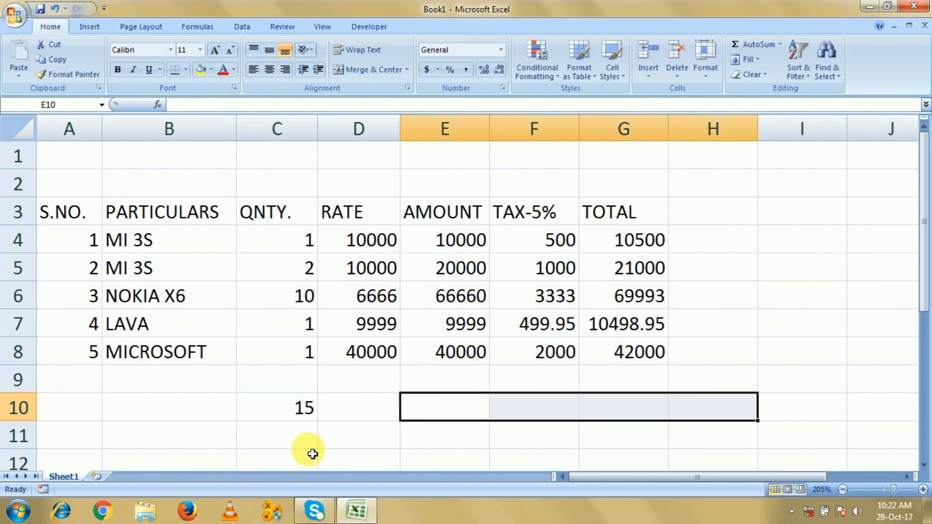
{"action": "left_click", "coordinate": [304, 410]}
{"action": "key", "text": "Delete"}
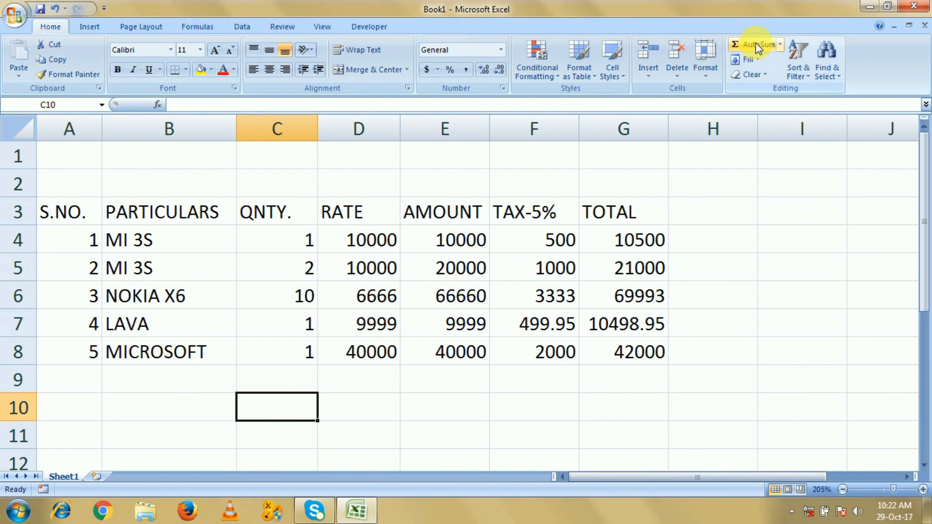
Step: Enter =SUM(C4:C8) in C10 to total the quantity column
{"action": "left_click", "coordinate": [300, 439]}
{"action": "left_click", "coordinate": [293, 412]}
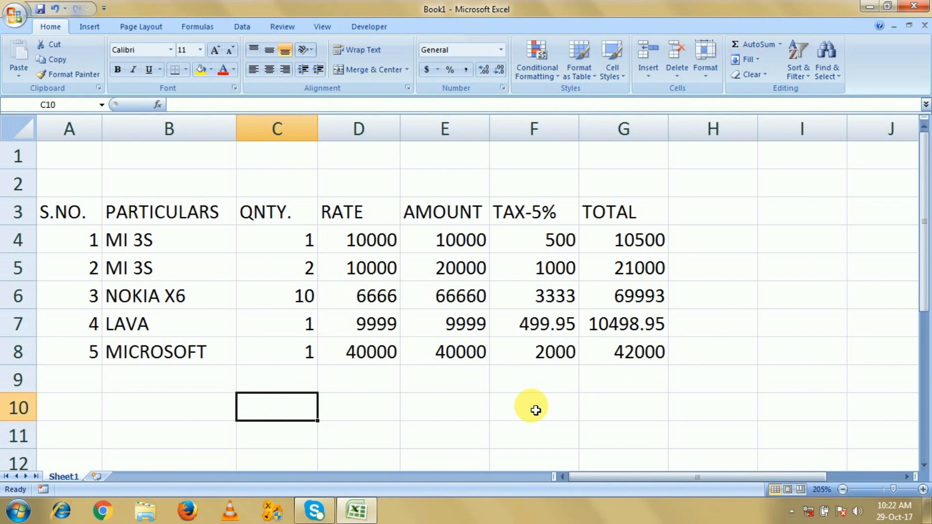
{"action": "type", "text": "=SU"}
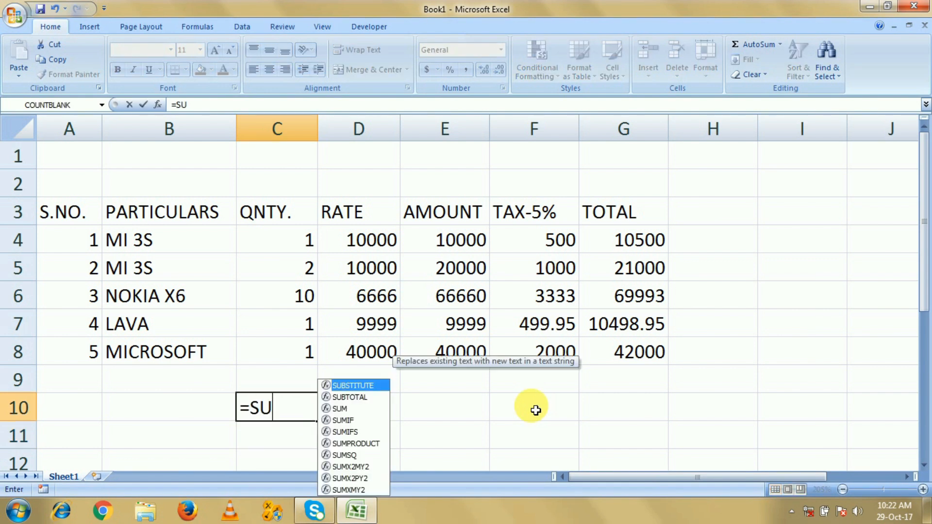
{"action": "type", "text": "M"}
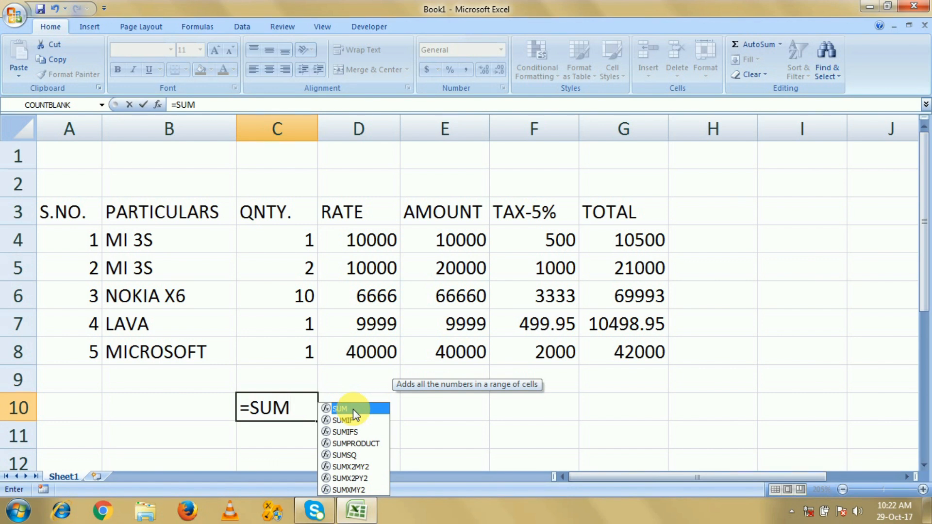
{"action": "type", "text": "("}
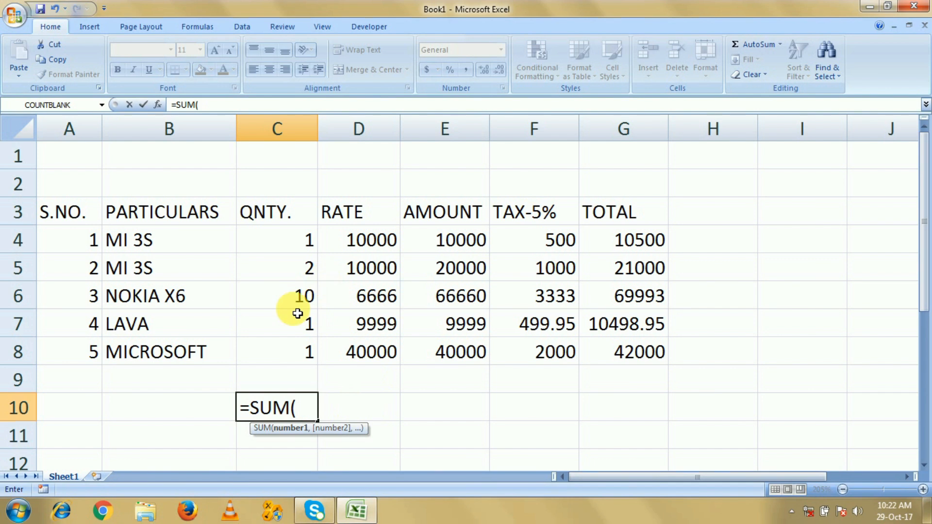
{"action": "left_click_drag", "start_coordinate": [291, 243], "coordinate": [298, 353]}
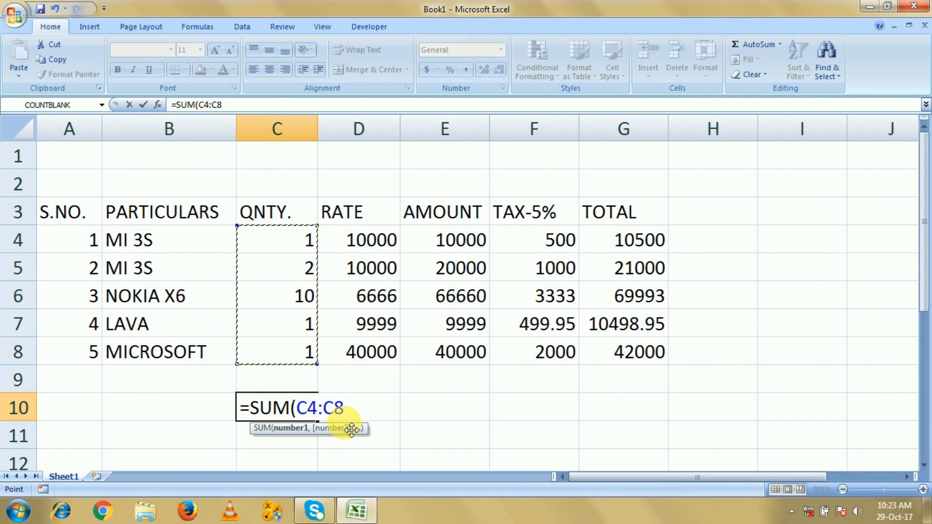
{"action": "type", "text": ")"}
{"action": "key", "text": "Tab"}
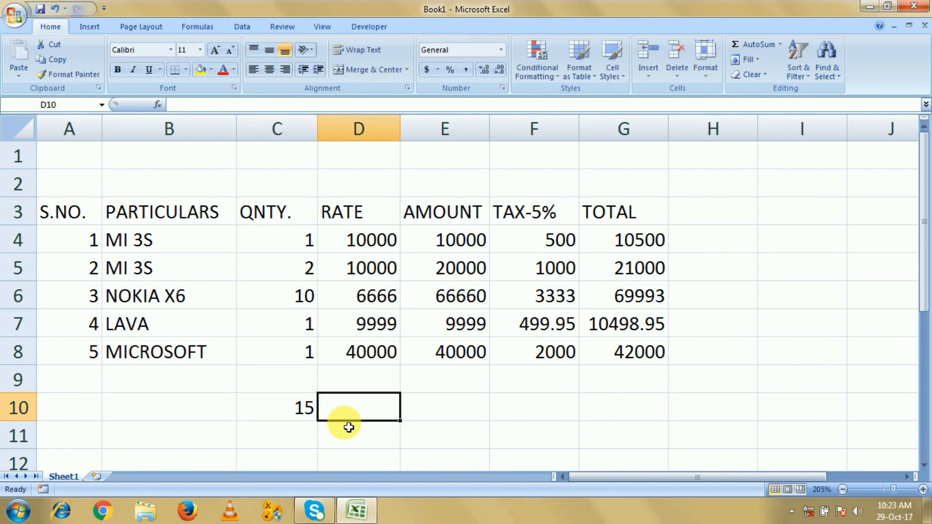
Step: Fill the SUM formula from C10 across to G10, and clear the rate column's sum from D10
{"action": "left_click", "coordinate": [306, 407]}
{"action": "left_click_drag", "start_coordinate": [324, 427], "coordinate": [638, 434]}
{"action": "left_click", "coordinate": [380, 414]}
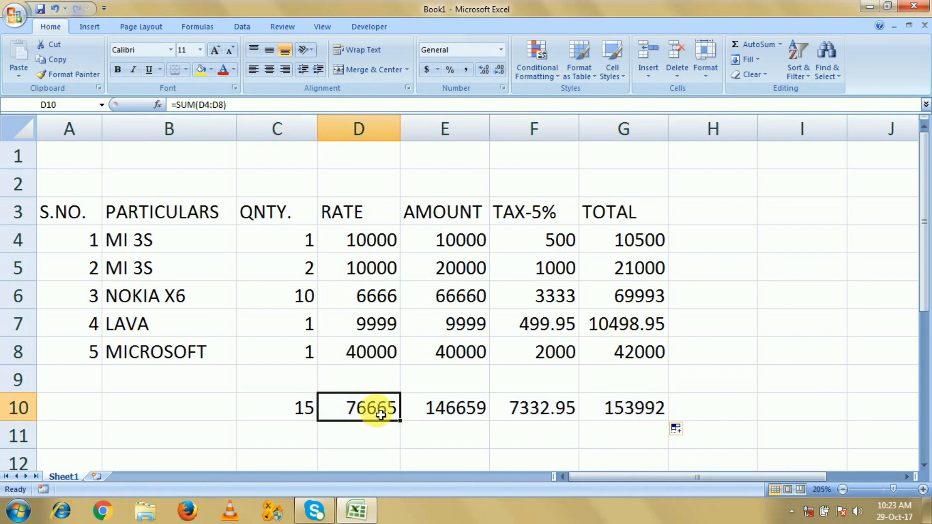
{"action": "key", "text": "Delete"}
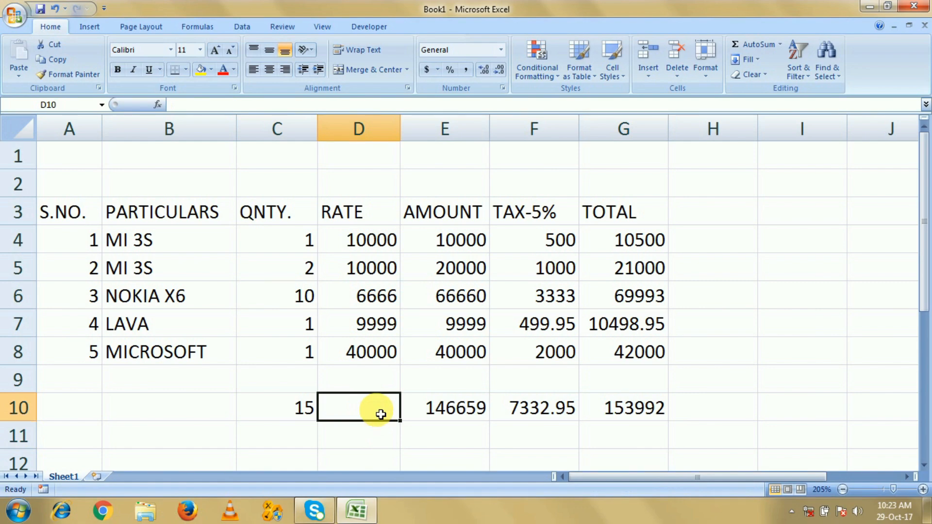